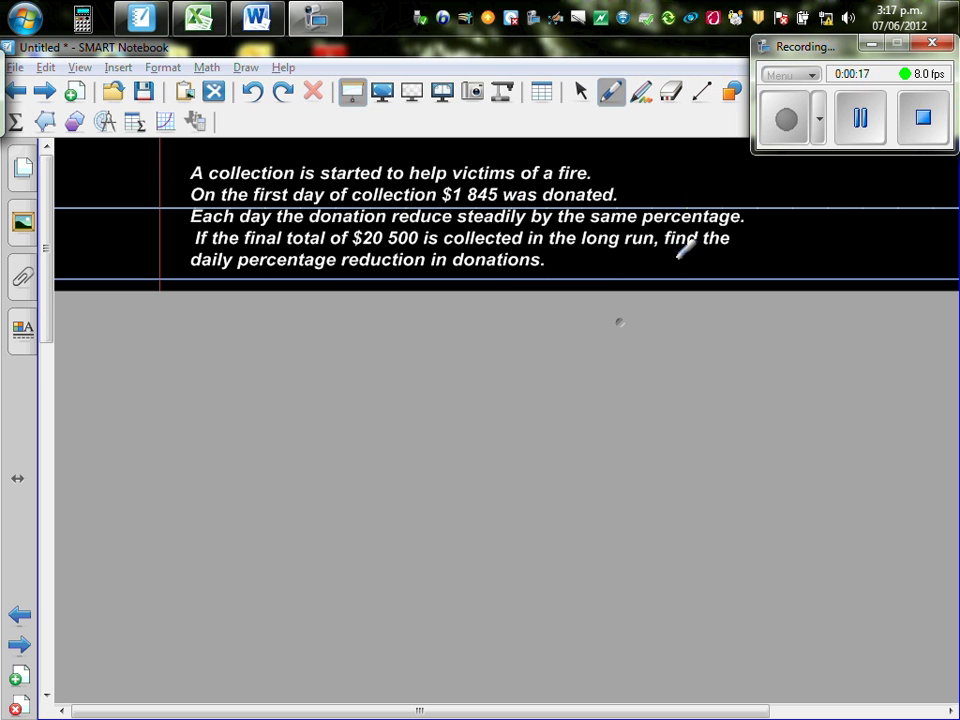
Underline long run, 20 500, percentage, reduction and donations in green in the problem text
drag(584, 233, 732, 234)
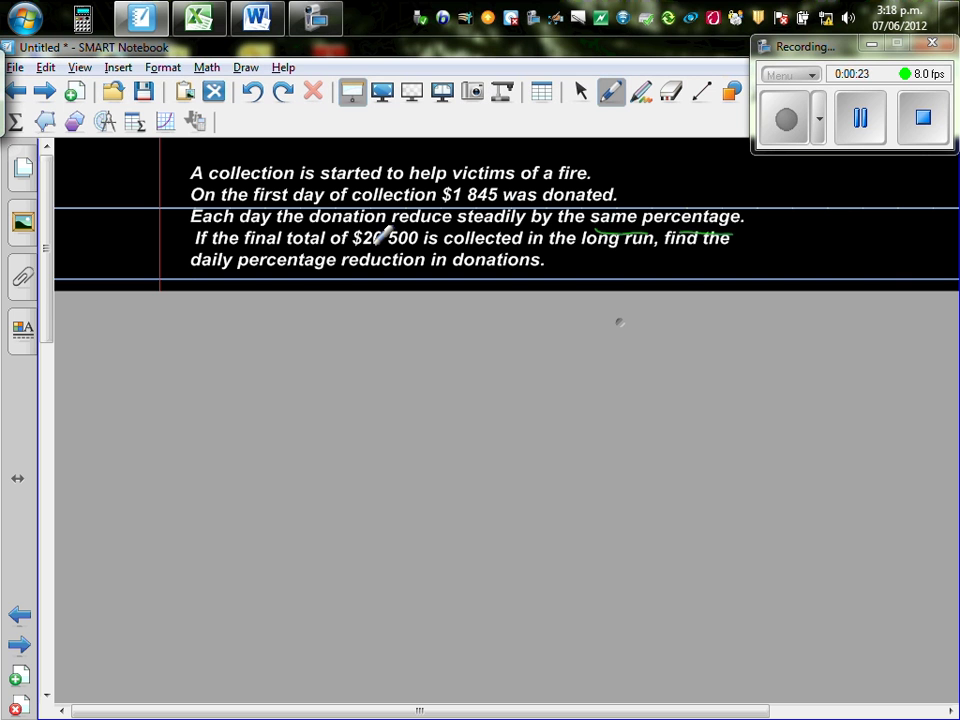
drag(368, 244, 413, 244)
drag(586, 252, 632, 253)
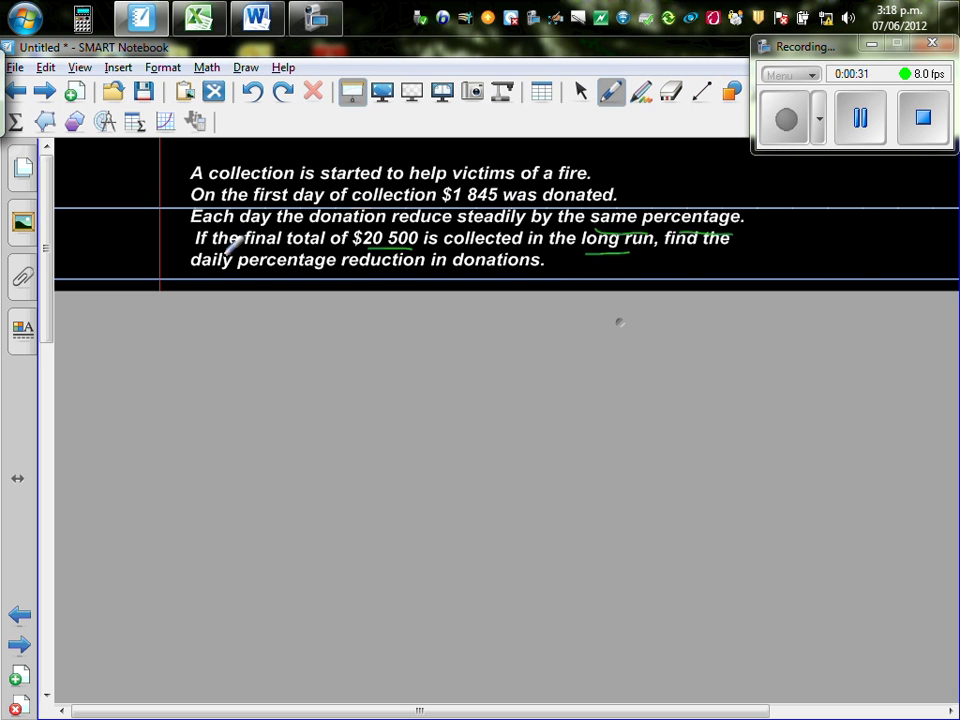
drag(240, 270, 267, 269)
drag(361, 277, 384, 277)
drag(484, 271, 500, 271)
Underline $1 845, box a = 1845, and reveal the givens and S∞ = a/(1−r)
drag(625, 333, 617, 402)
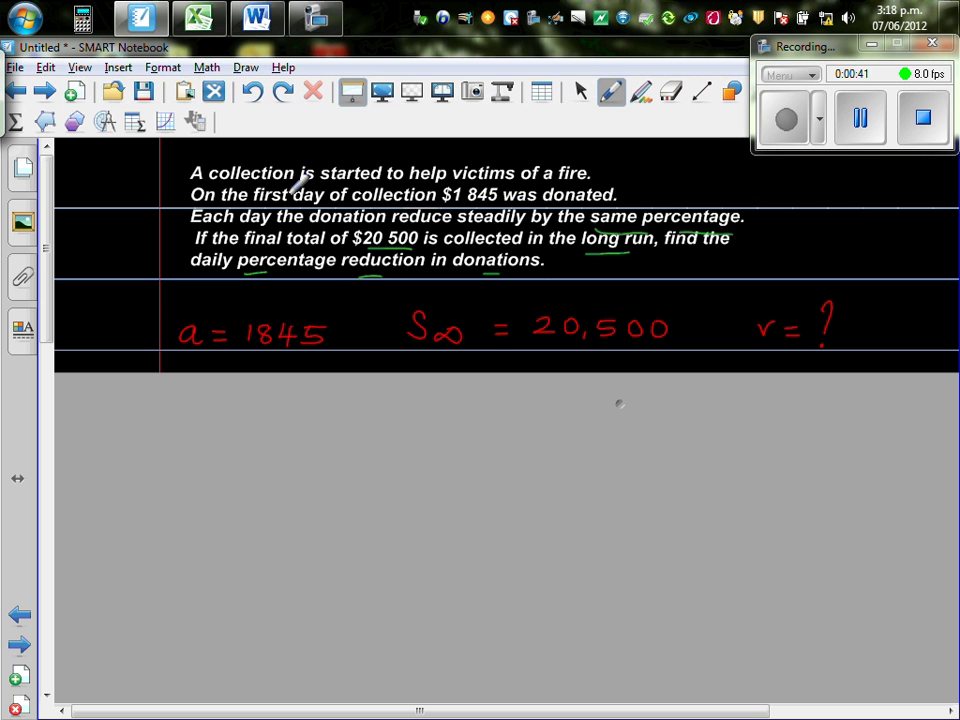
drag(458, 204, 500, 204)
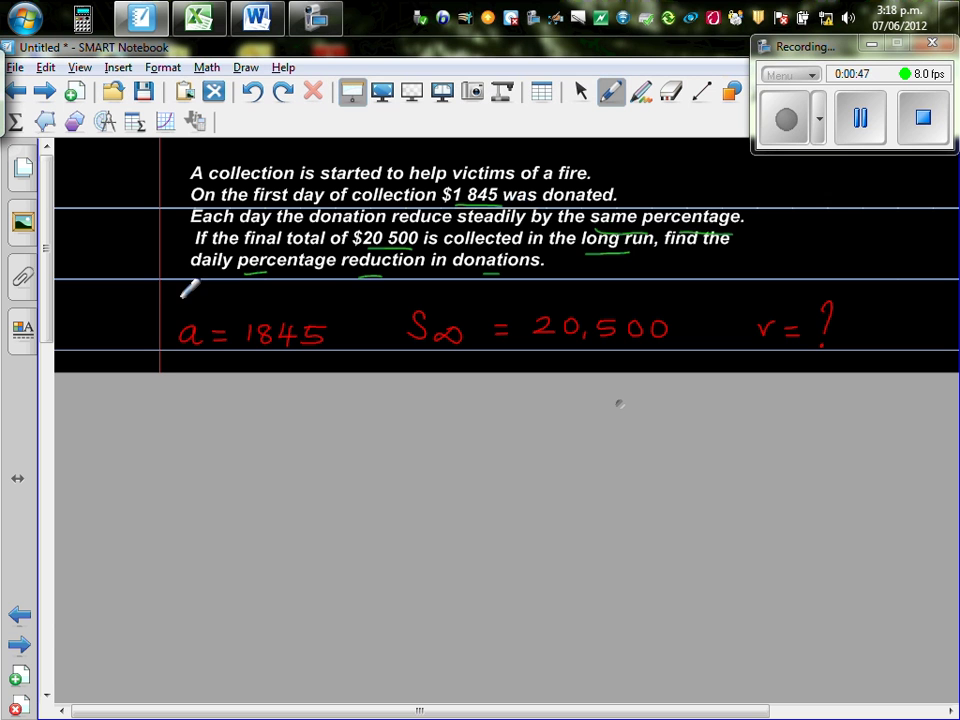
mouse_move(179, 299)
mouse_down()
mouse_move(176, 345)
mouse_move(338, 316)
mouse_move(180, 295)
mouse_up()
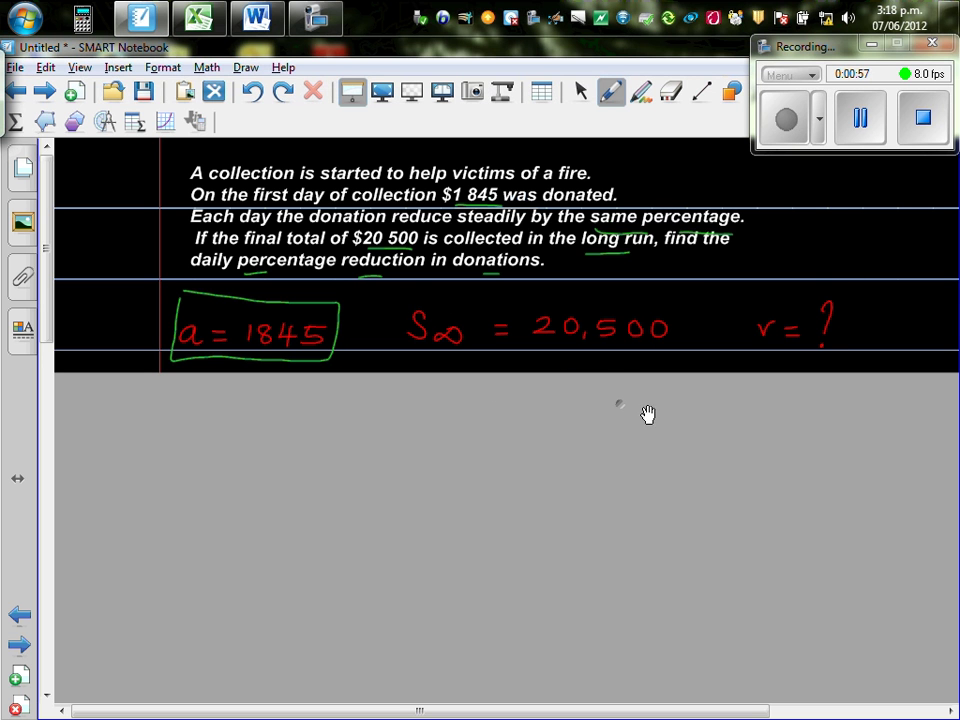
drag(623, 411, 607, 534)
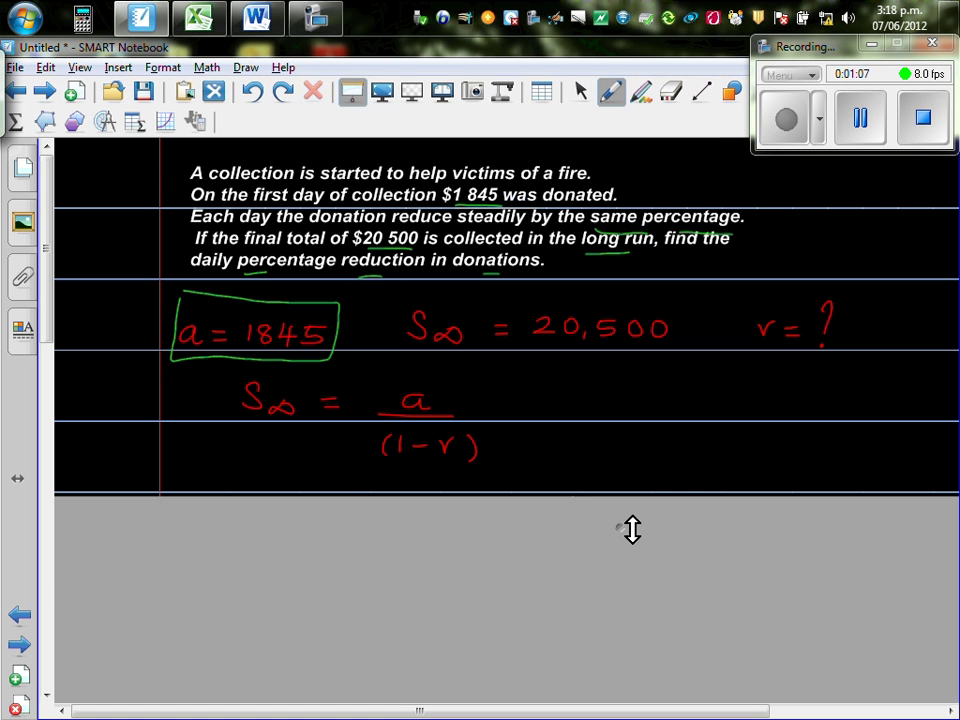
Reveal the a = 500 example with 500, 450, 405 and ×0.9 arrows; underline 500 and 10%
drag(626, 557, 617, 650)
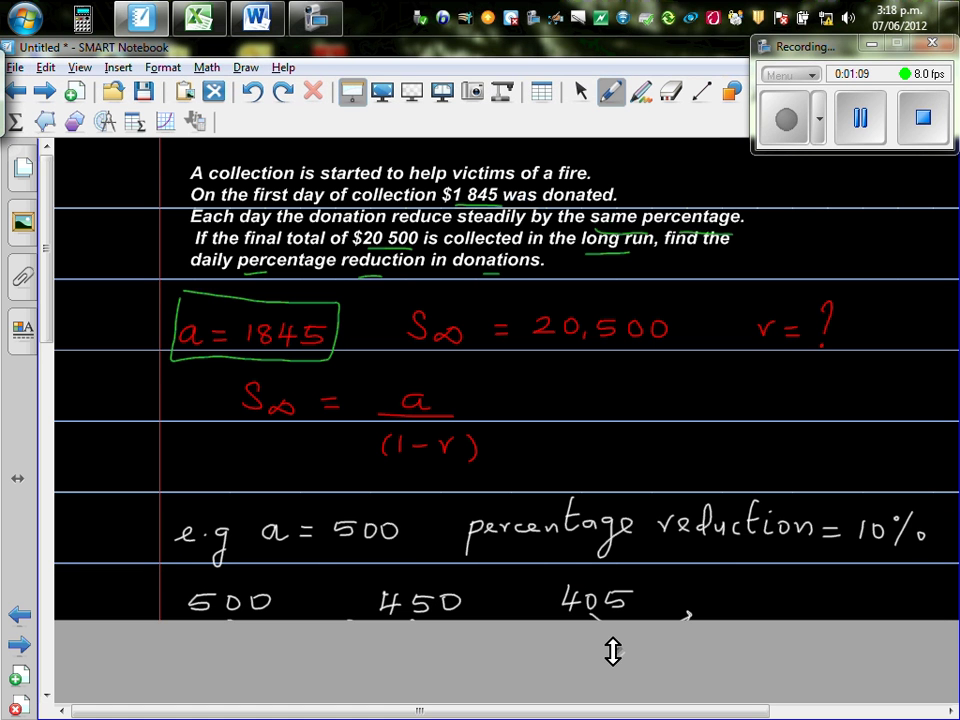
drag(50, 258, 48, 298)
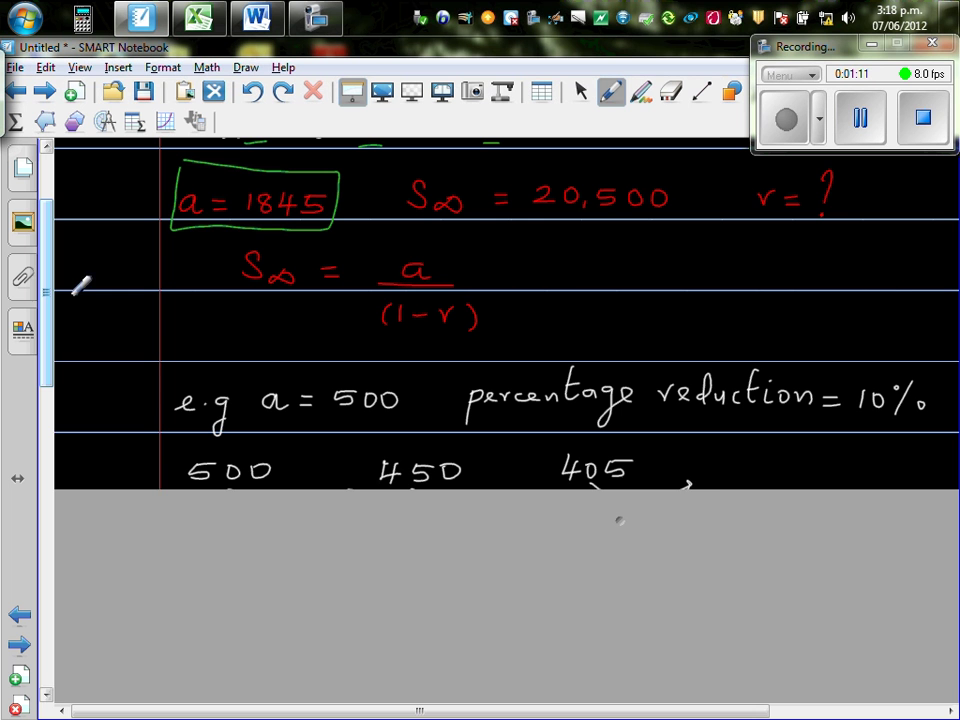
drag(618, 514, 620, 585)
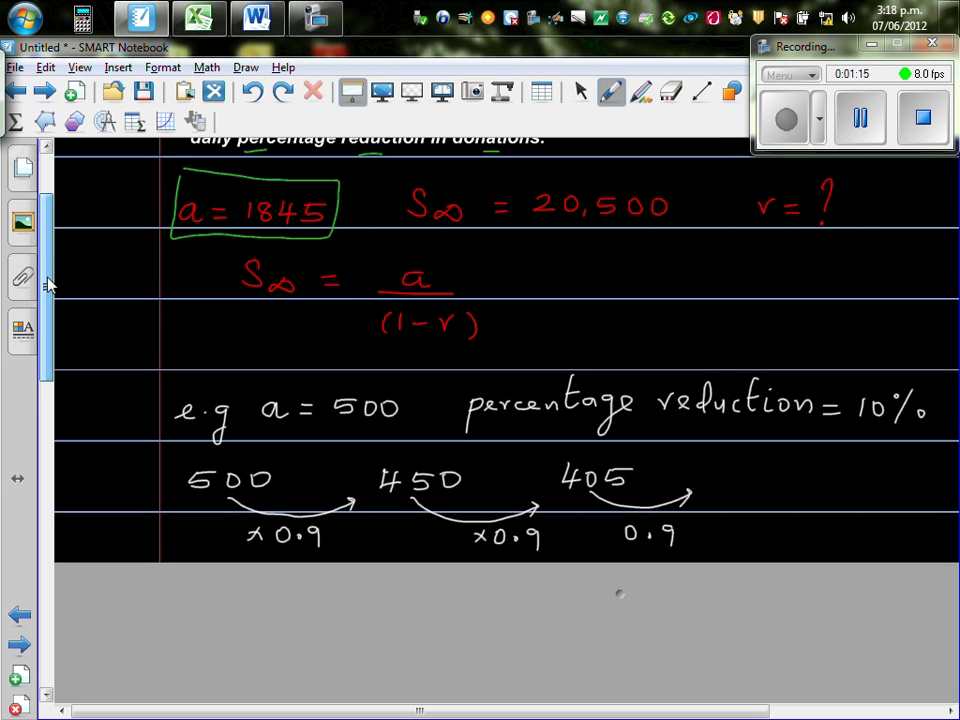
drag(45, 280, 48, 281)
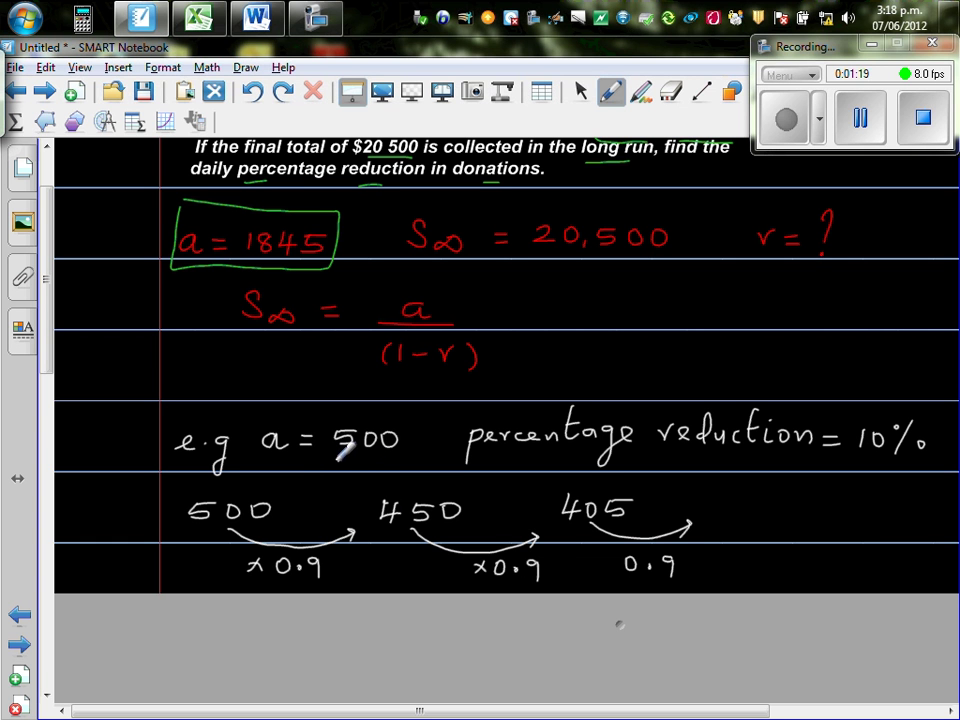
drag(337, 464, 388, 464)
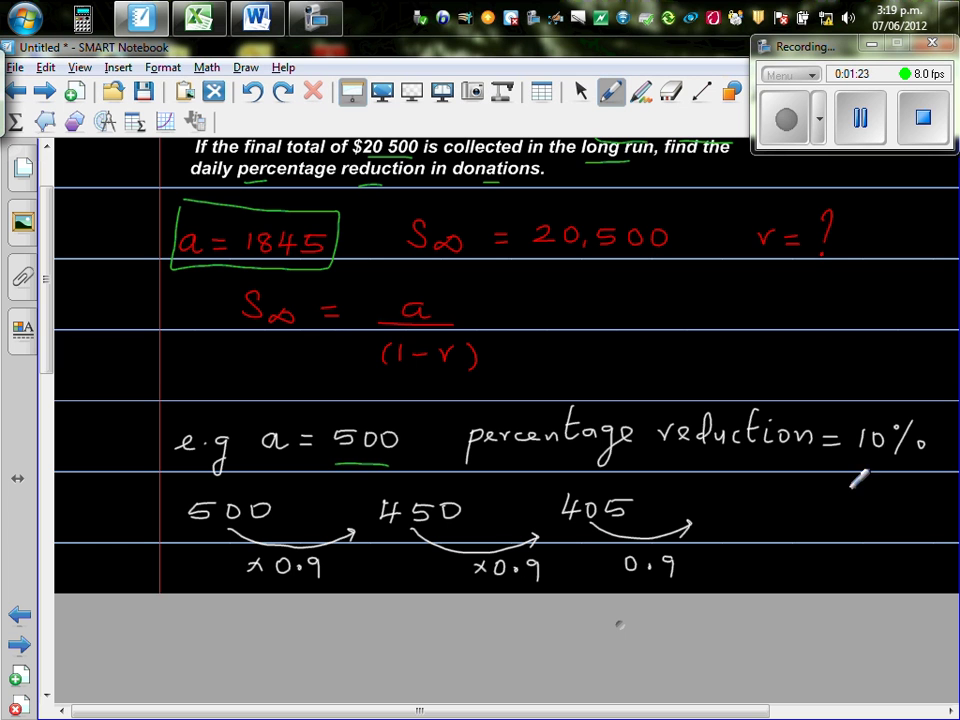
drag(858, 462, 900, 467)
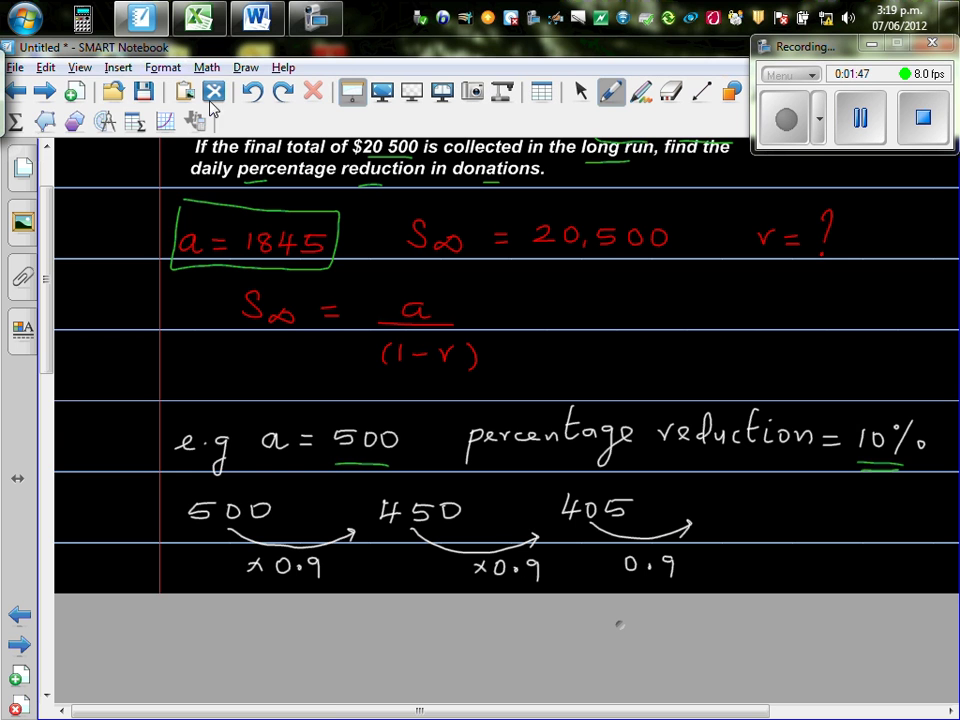
In the calculator's RUN-MAT mode, compute 500×0.9 = 450 and Ans×0.9 = 405
click(83, 18)
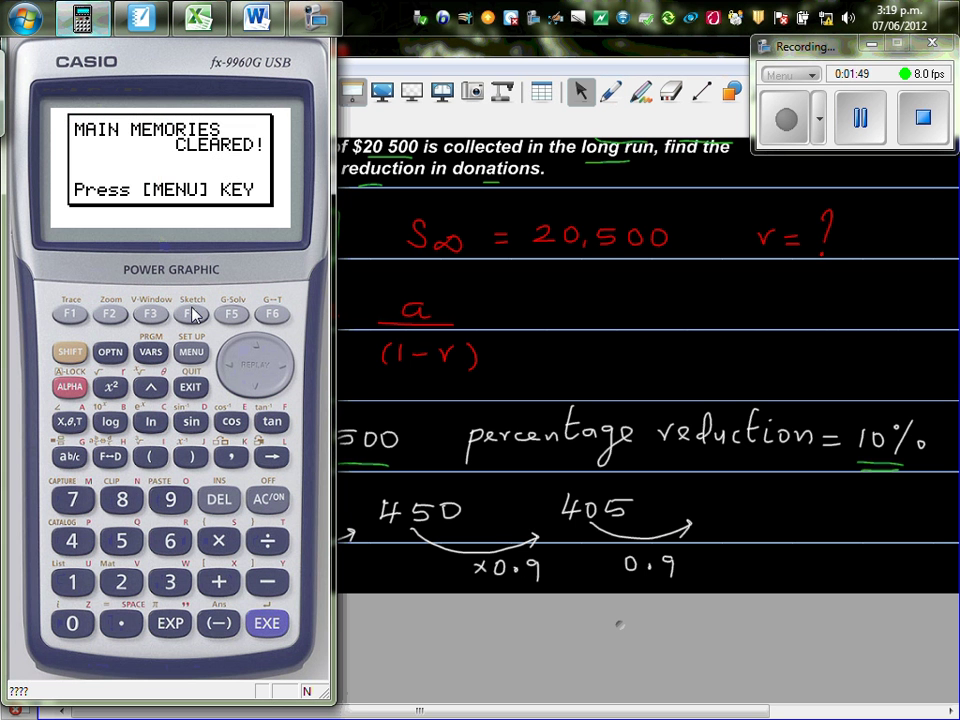
click(191, 356)
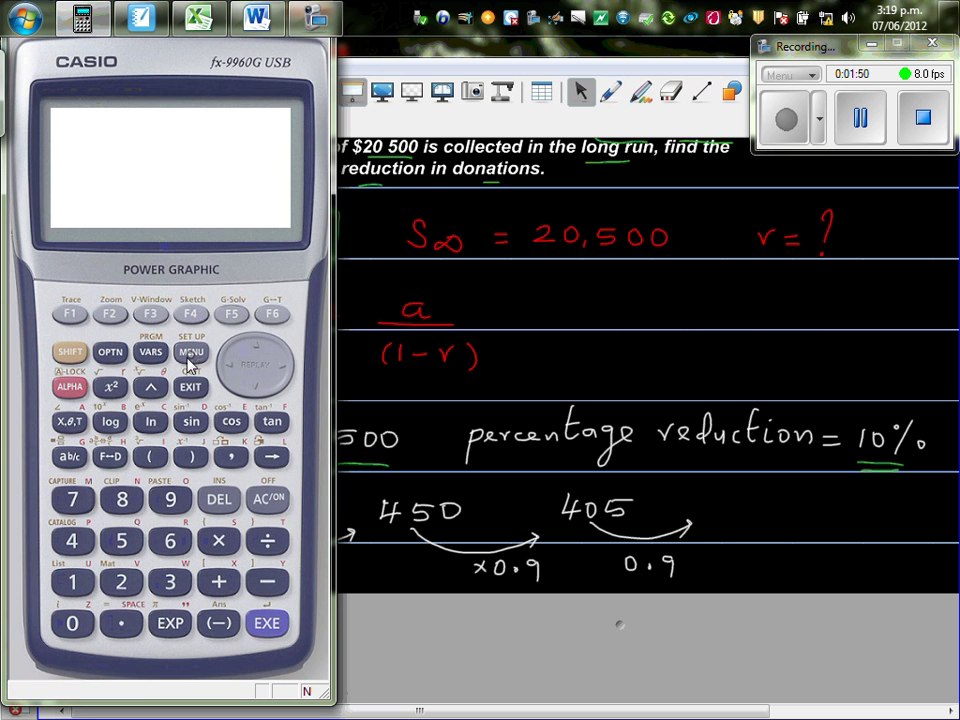
click(73, 582)
click(121, 541)
click(74, 624)
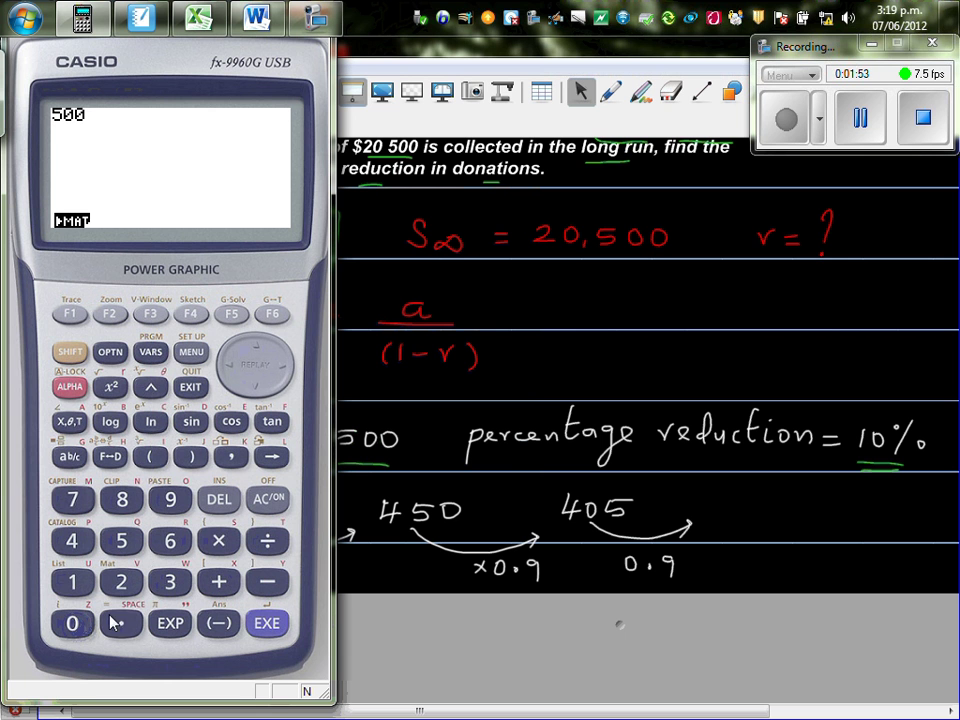
click(220, 540)
text(×.9)
click(255, 628)
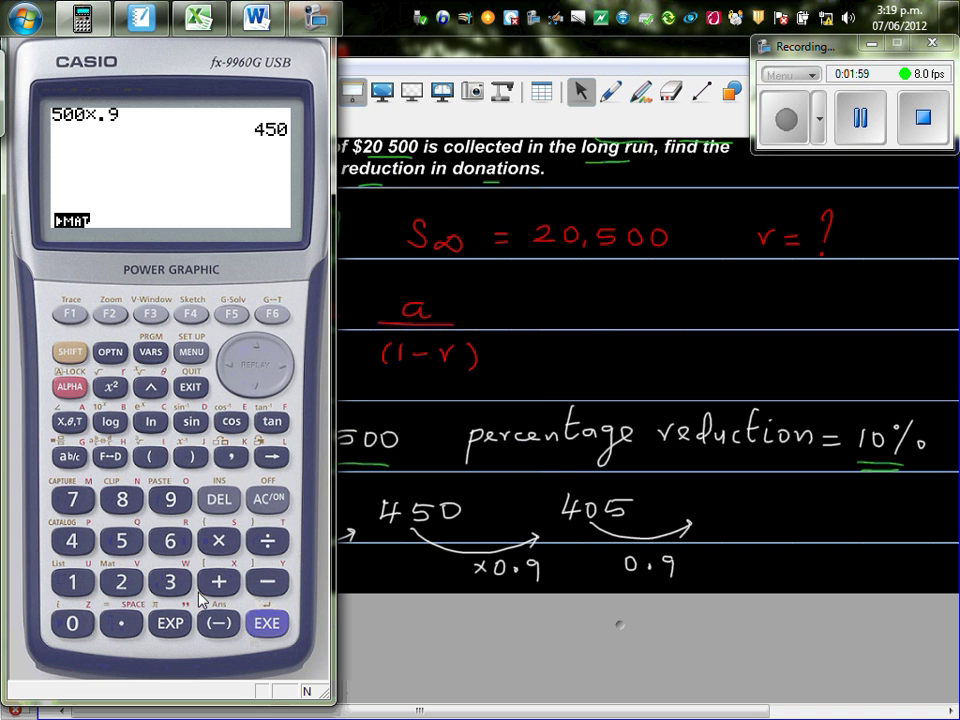
click(214, 545)
click(123, 623)
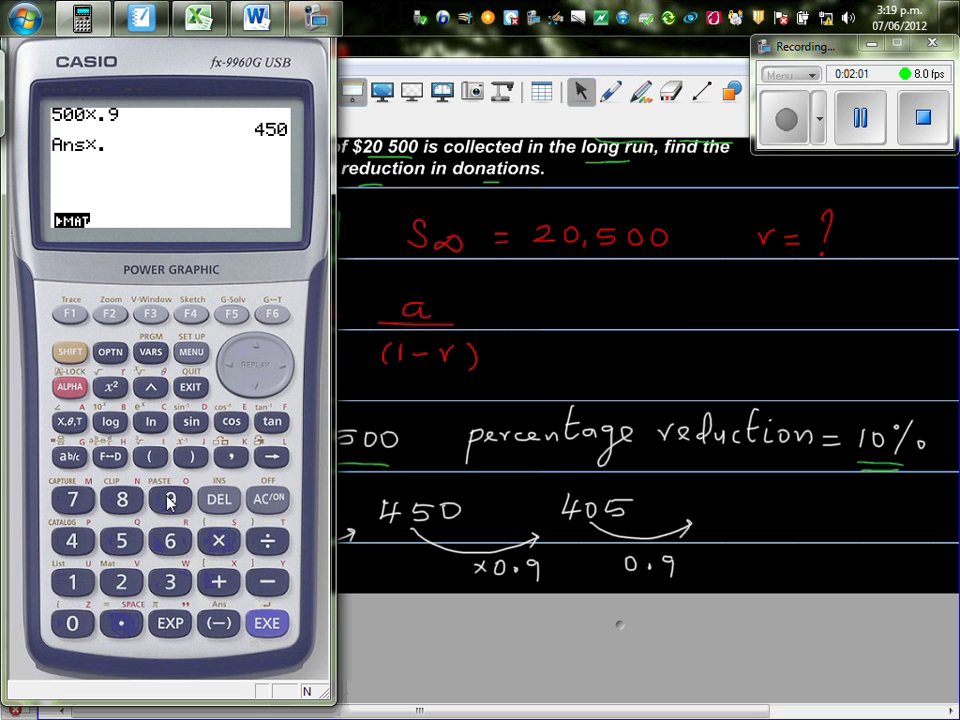
click(170, 499)
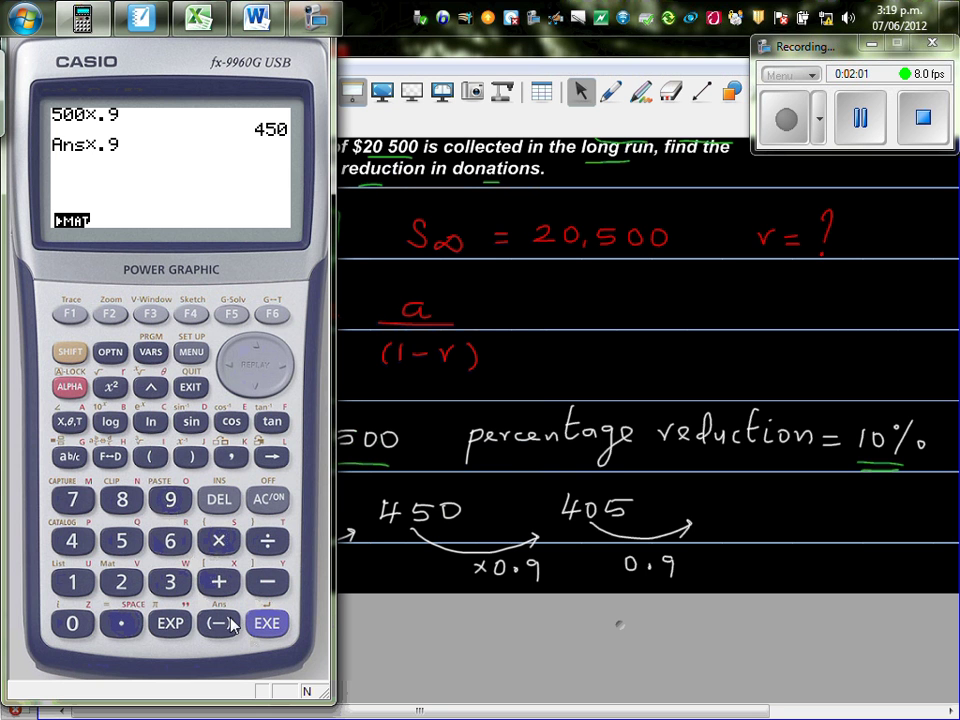
click(524, 408)
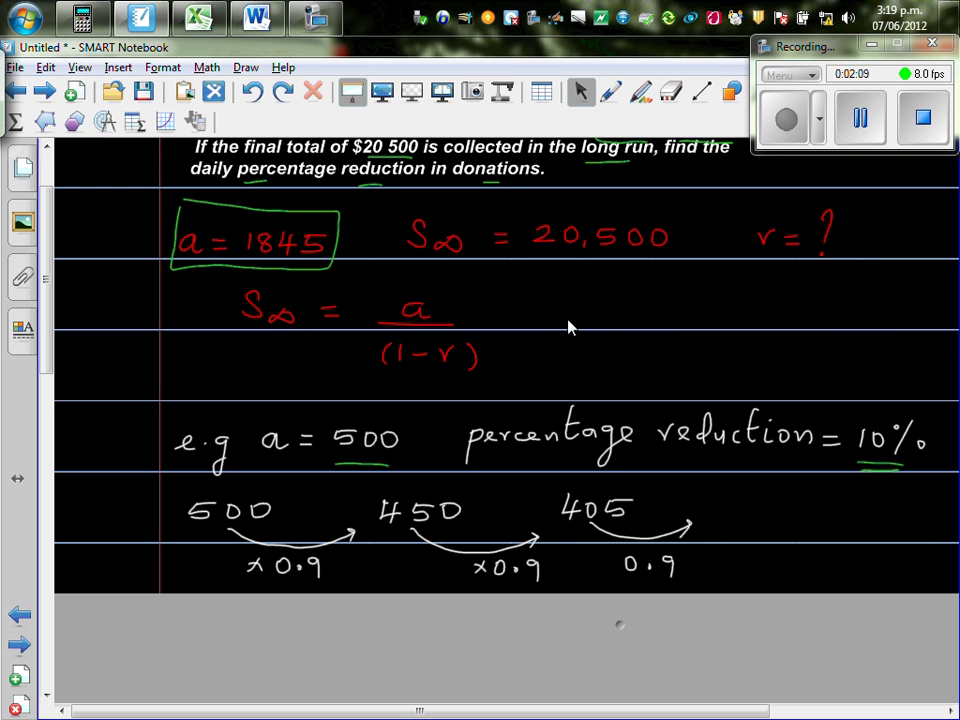
With the orange pen, add commas and continuation dots to the sequence 500, 450, 405…
click(609, 93)
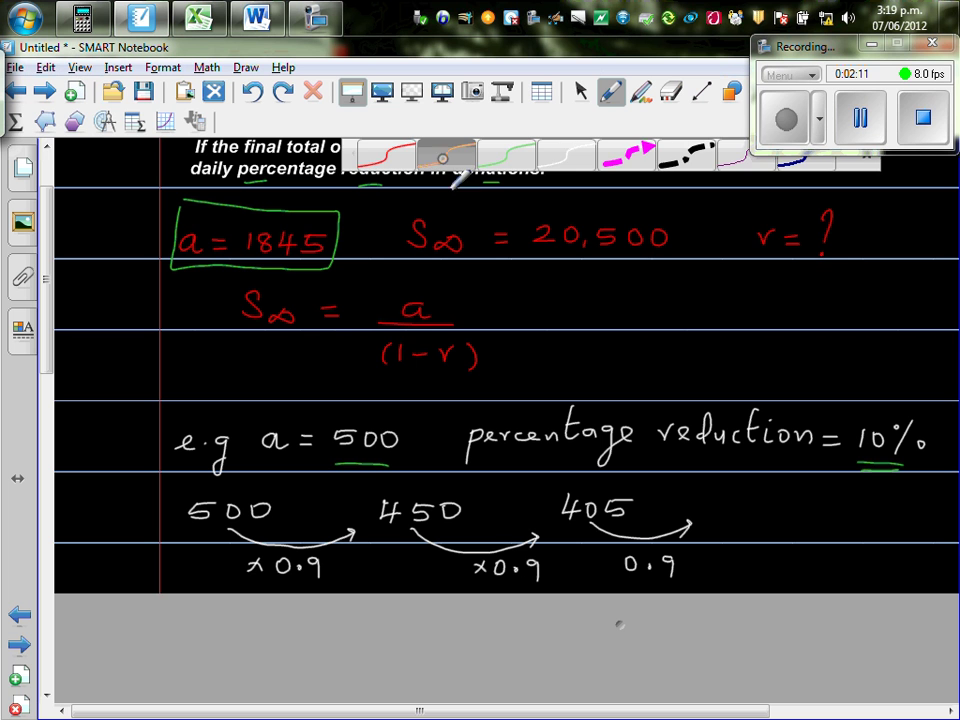
drag(290, 515, 287, 531)
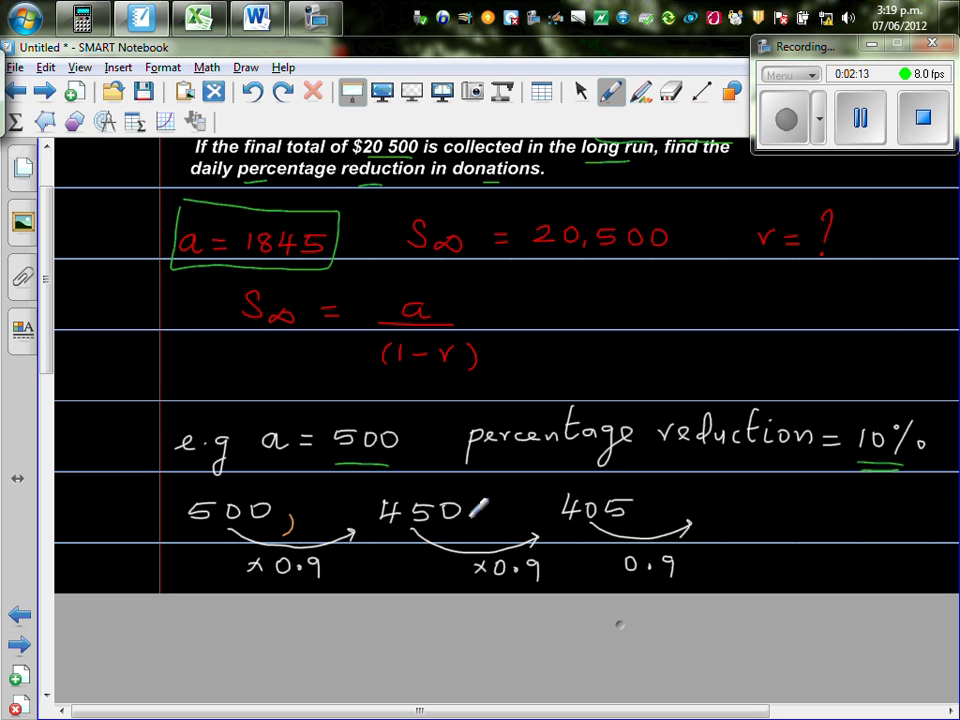
drag(471, 514, 468, 528)
drag(647, 518, 646, 527)
click(709, 517)
click(755, 517)
click(803, 519)
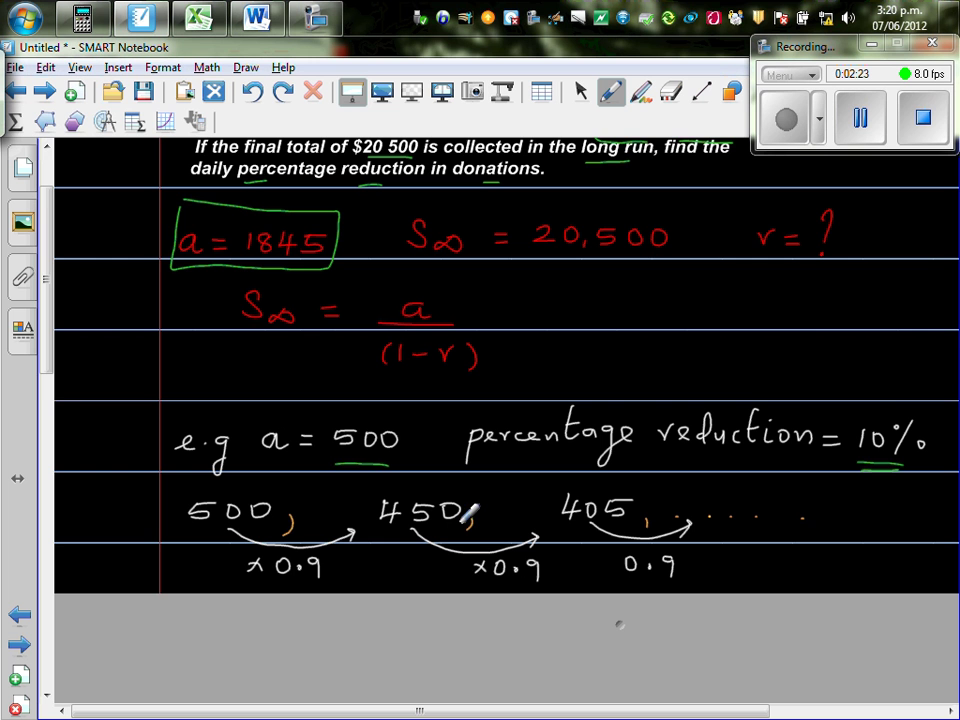
Reveal S∞ = 500/(1−0.9) = 5000, tick 5000 and write 500+450+405… = 5000
scroll(47, 325, down, 2)
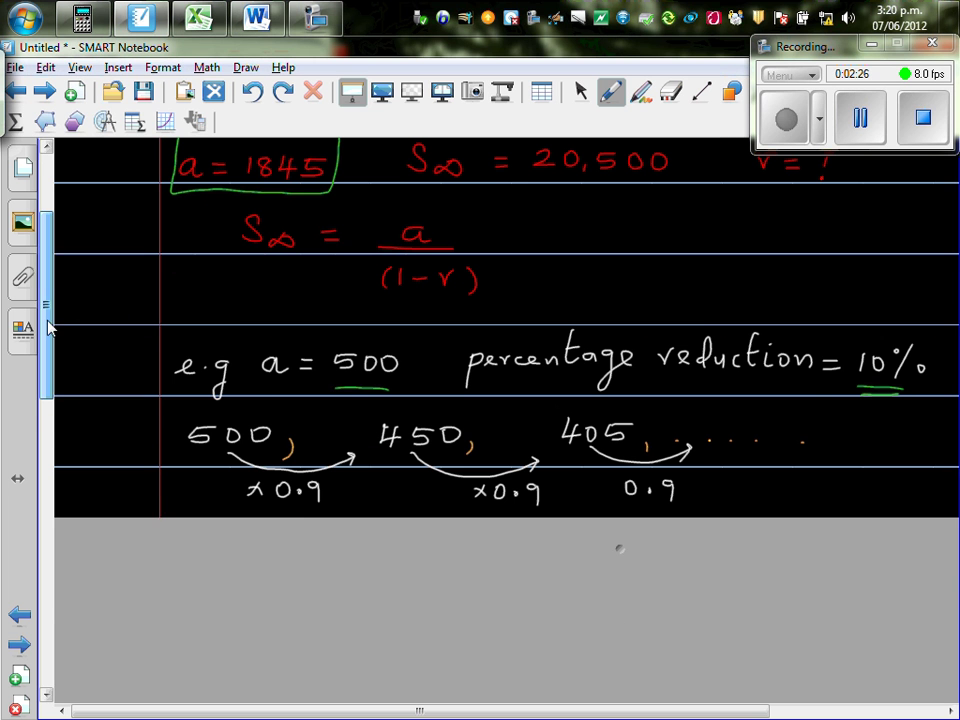
drag(632, 557, 619, 647)
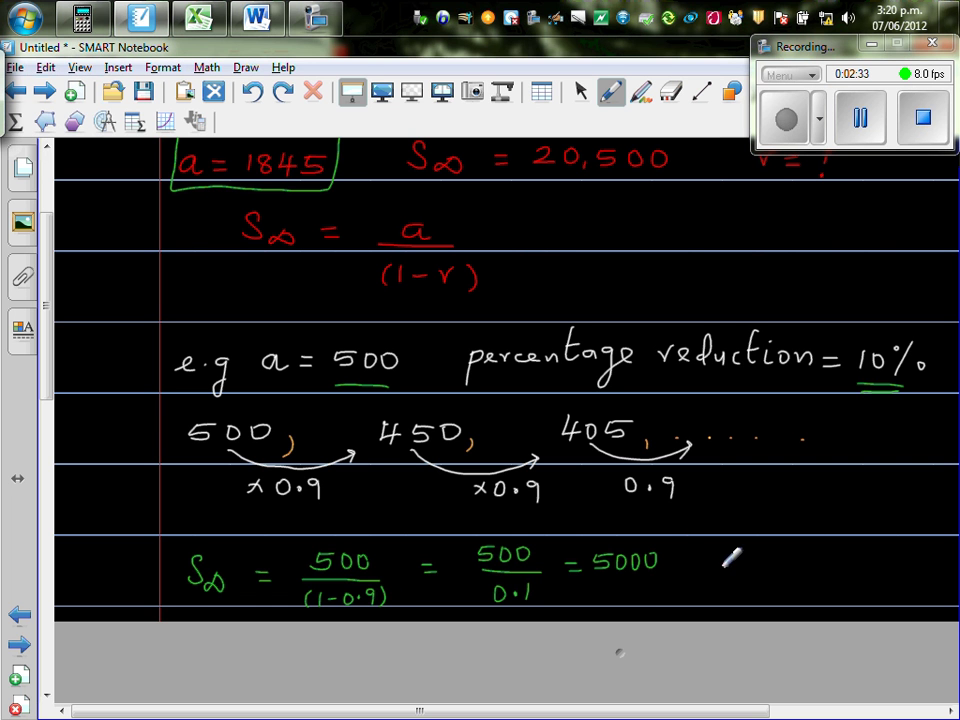
drag(669, 562, 688, 557)
mouse_move(746, 489)
mouse_down()
mouse_move(738, 503)
mouse_move(756, 493)
mouse_move(816, 512)
mouse_move(845, 499)
mouse_move(869, 511)
mouse_move(915, 509)
mouse_up()
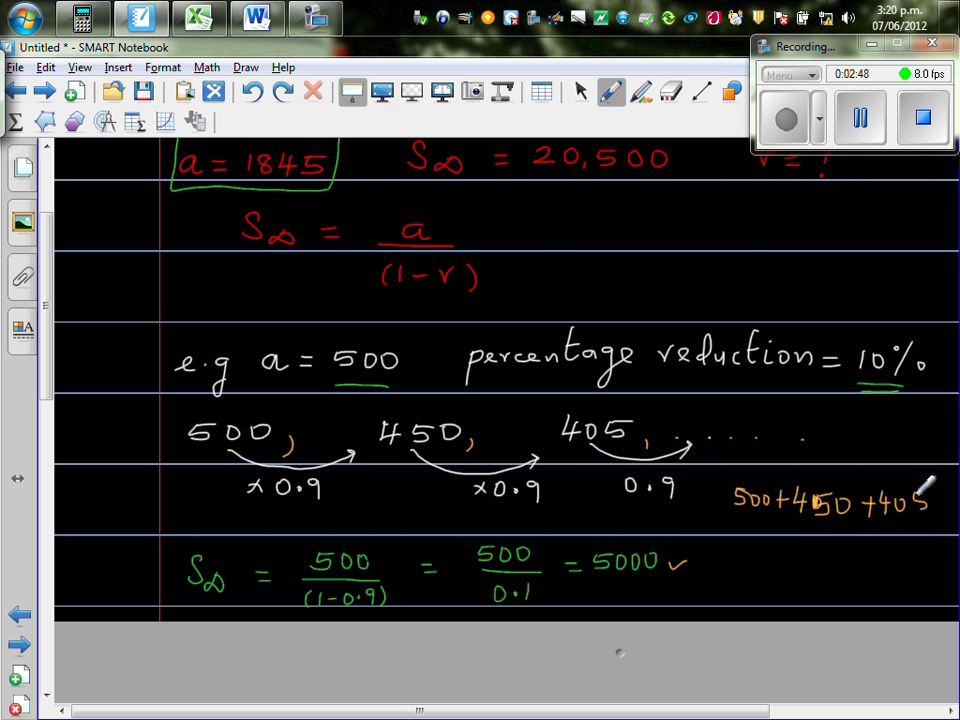
click(780, 552)
click(812, 552)
drag(843, 549, 855, 548)
mouse_move(843, 555)
mouse_down()
mouse_move(868, 562)
mouse_move(880, 545)
mouse_move(918, 550)
mouse_move(942, 572)
mouse_up()
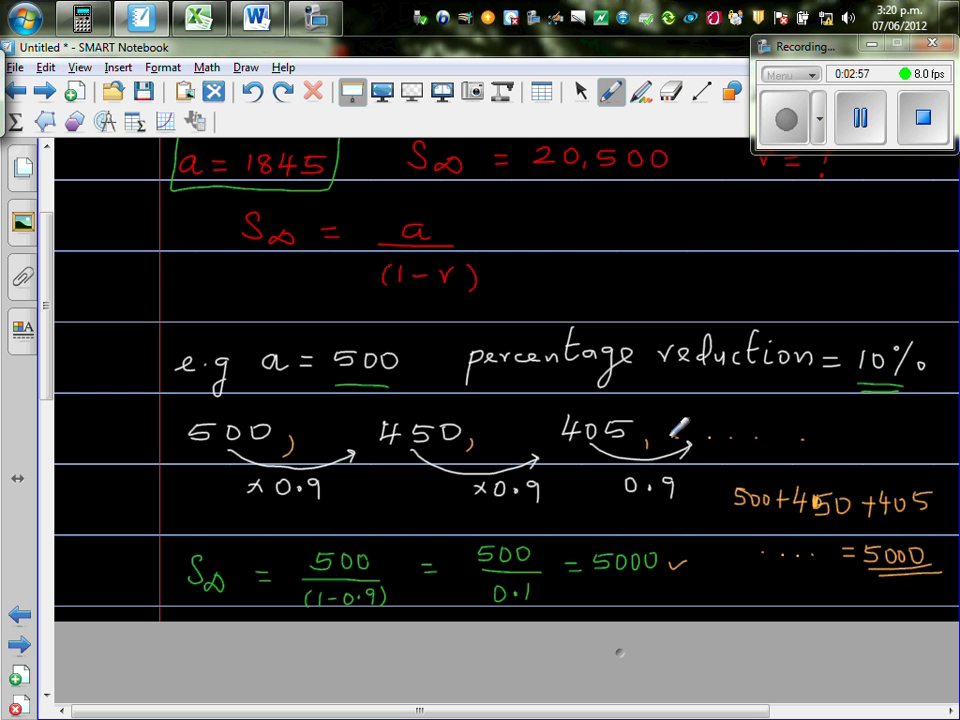
Bring up Sheet1 in Excel scrolled to the top, showing the starting value 500 in A1
click(205, 20)
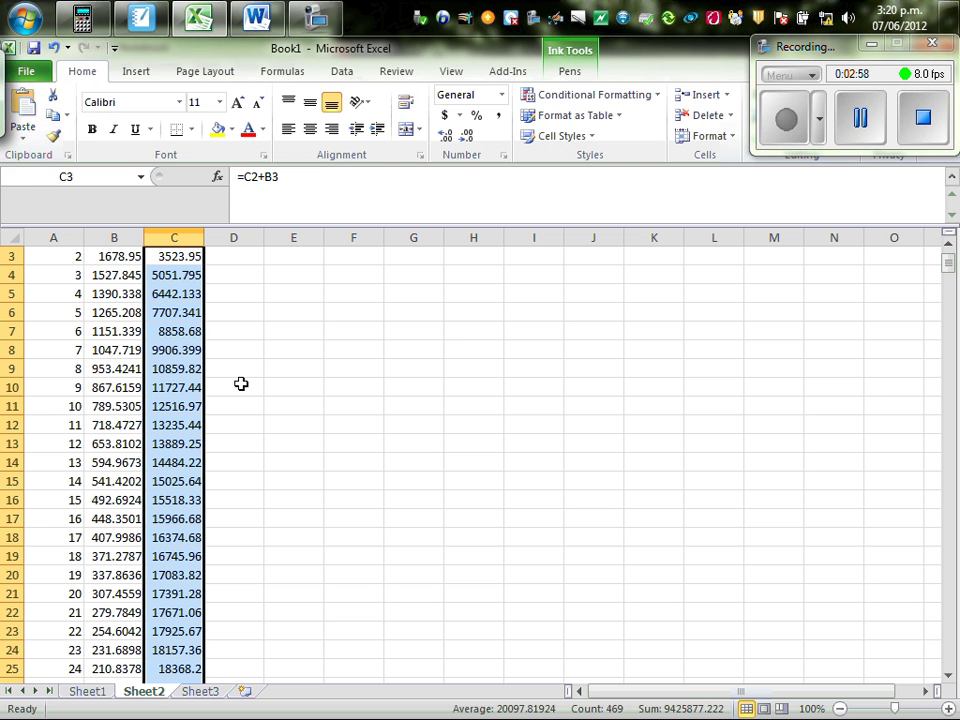
click(94, 694)
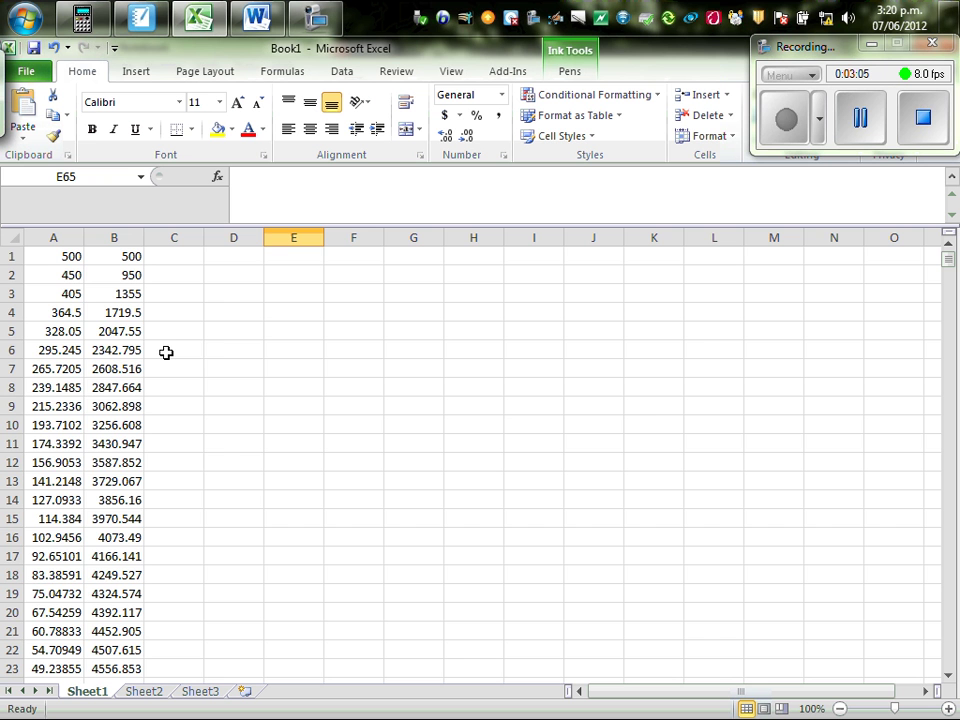
scroll(248, 340, up, 1)
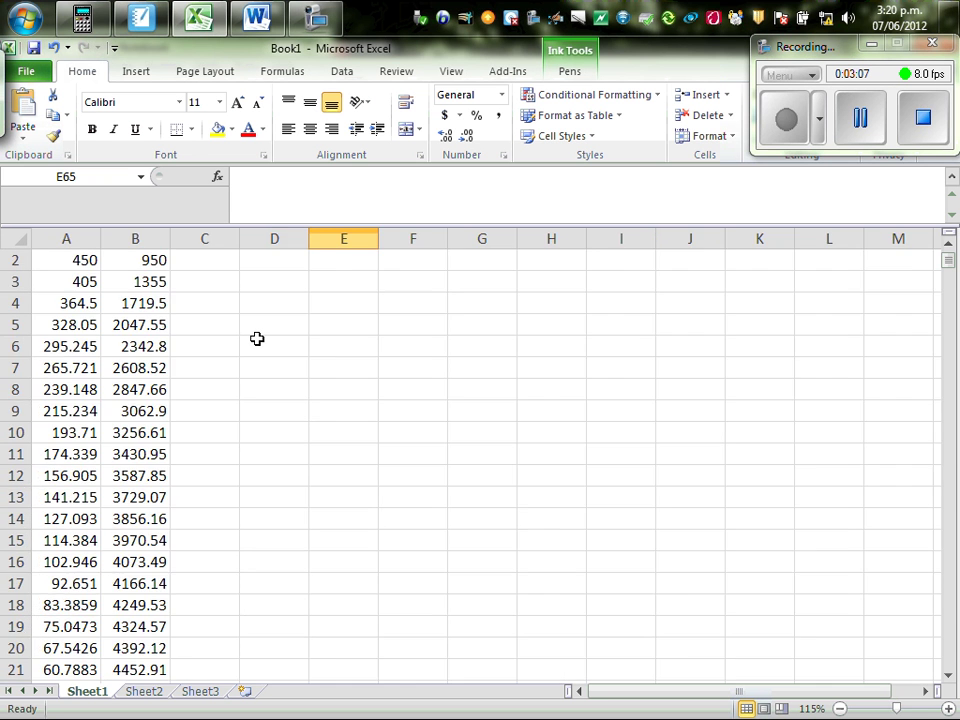
scroll(257, 338, up, 3)
scroll(261, 338, up, 2)
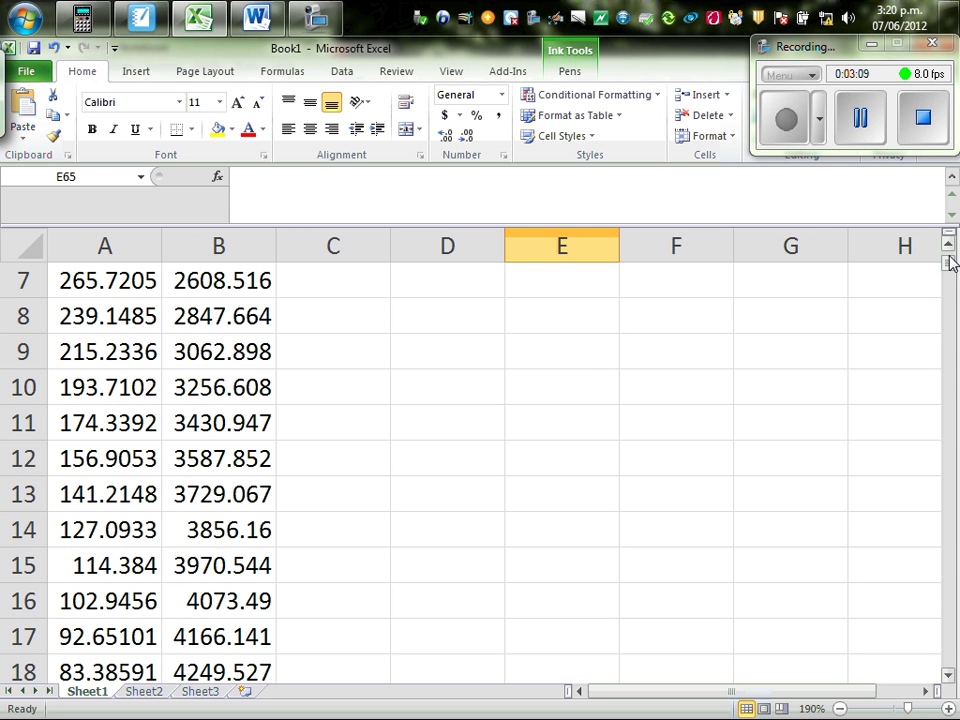
drag(949, 262, 949, 245)
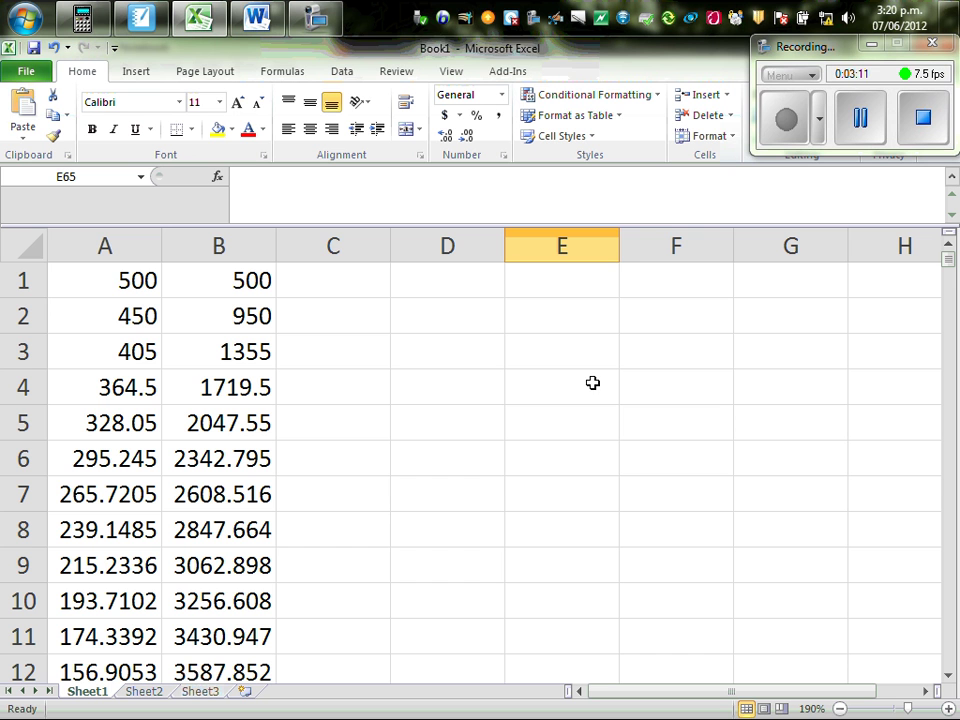
click(125, 281)
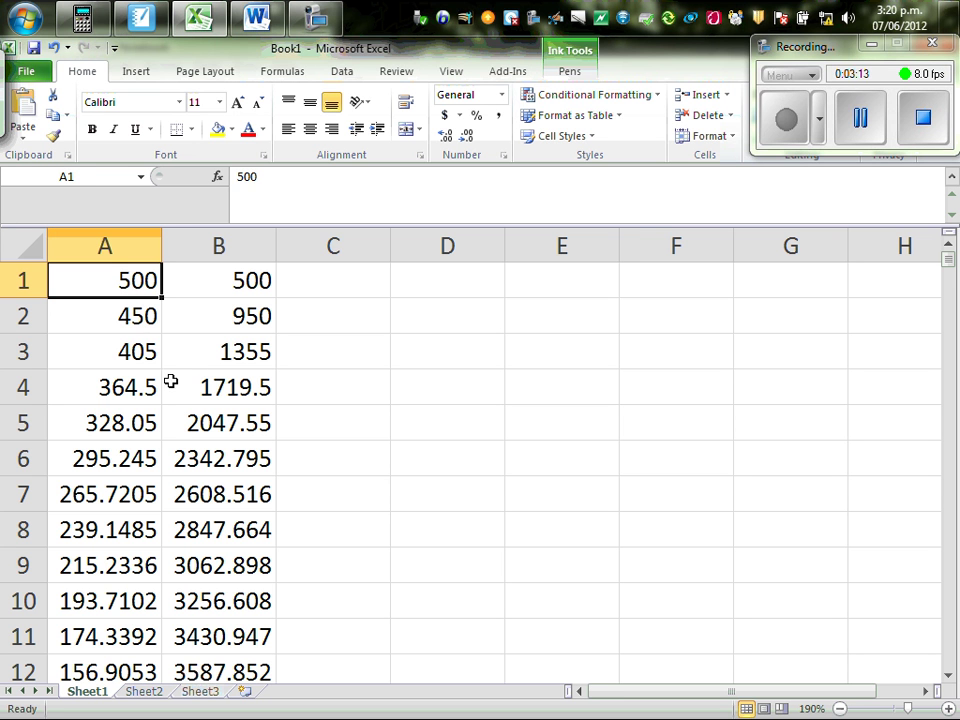
Show that A2 and A3 each hold the cell above multiplied by 0.9
click(135, 321)
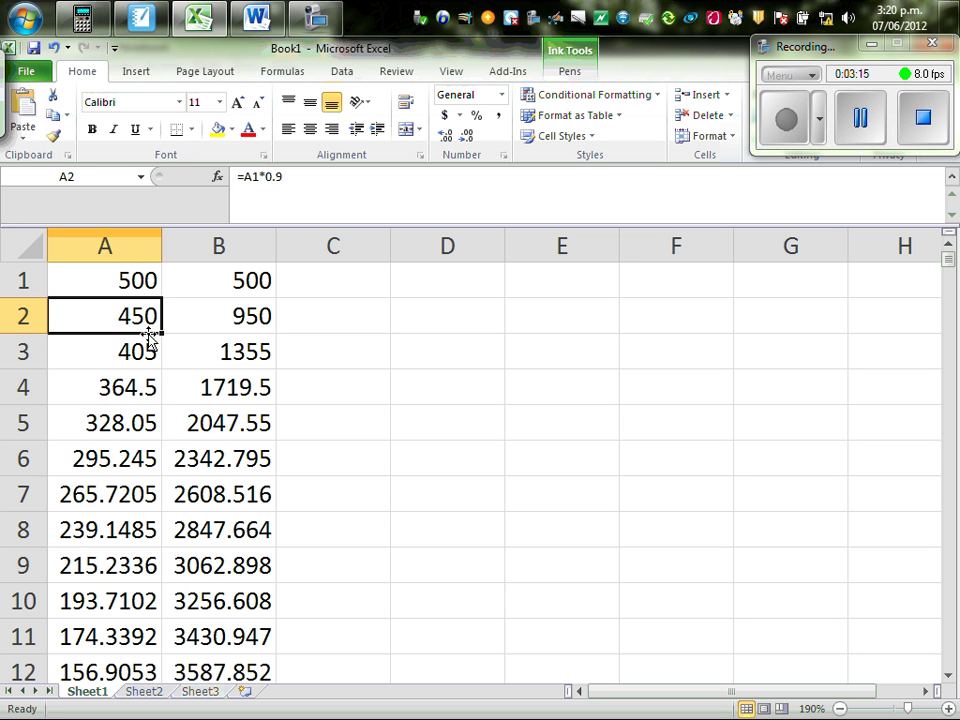
click(291, 180)
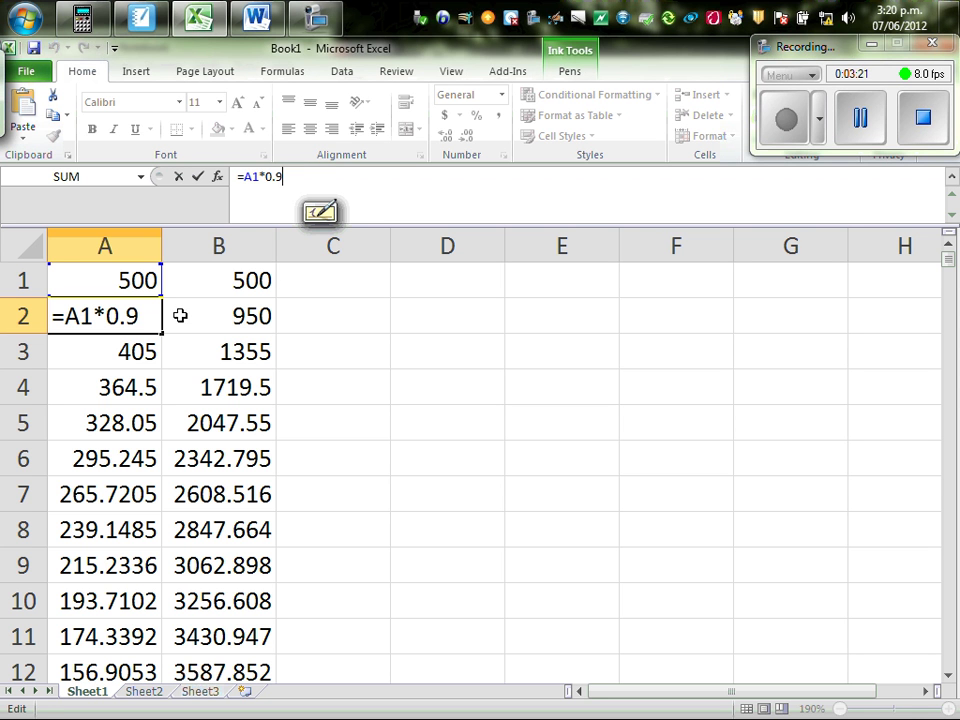
key(Return)
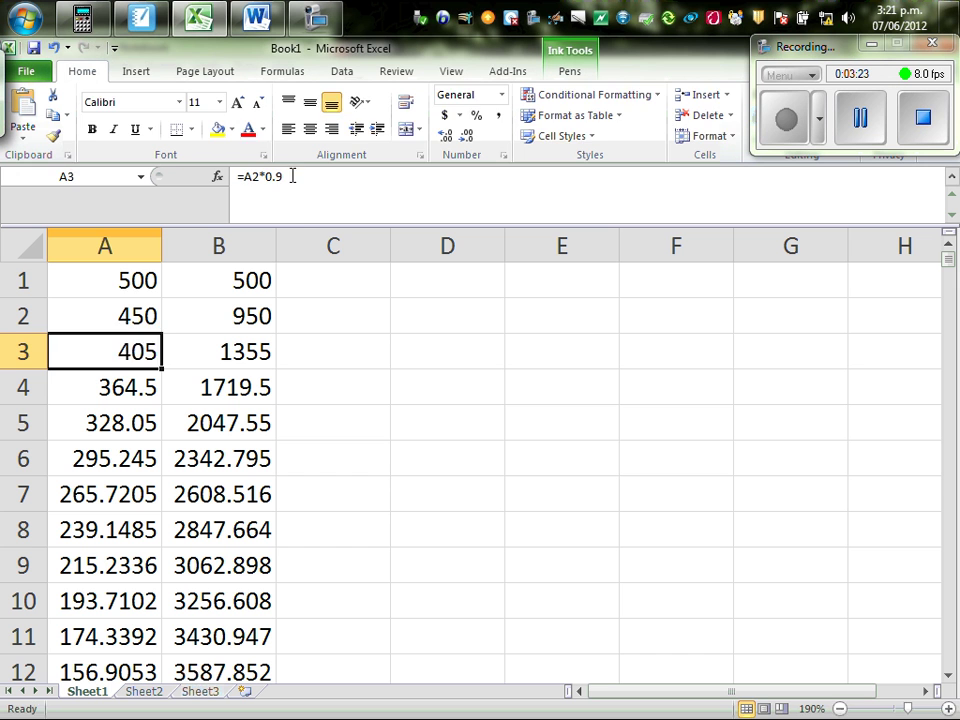
click(292, 176)
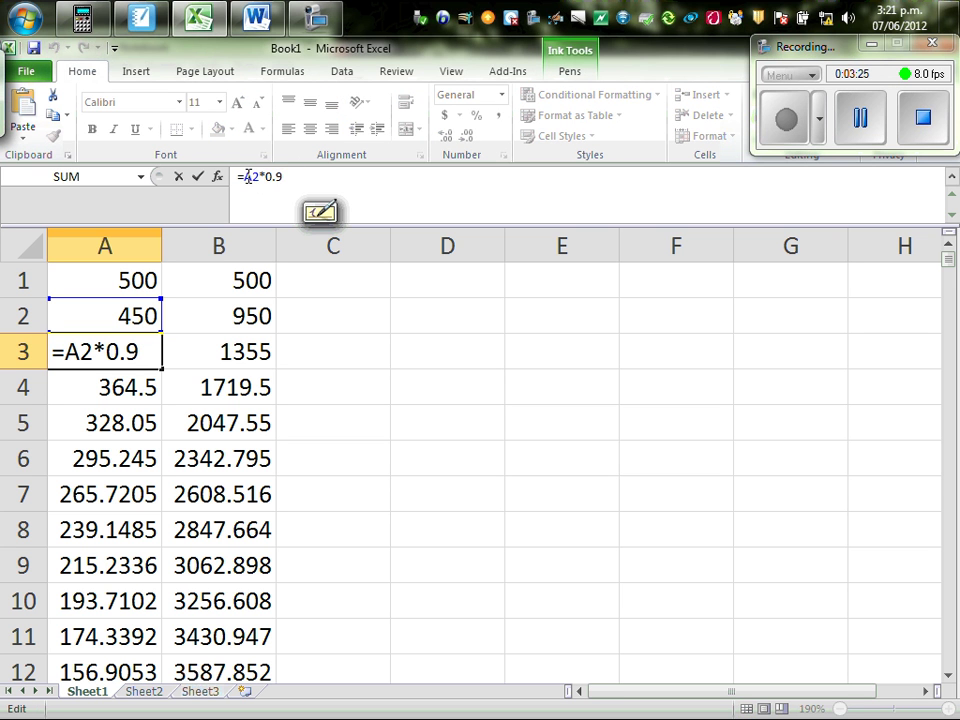
drag(237, 177, 326, 222)
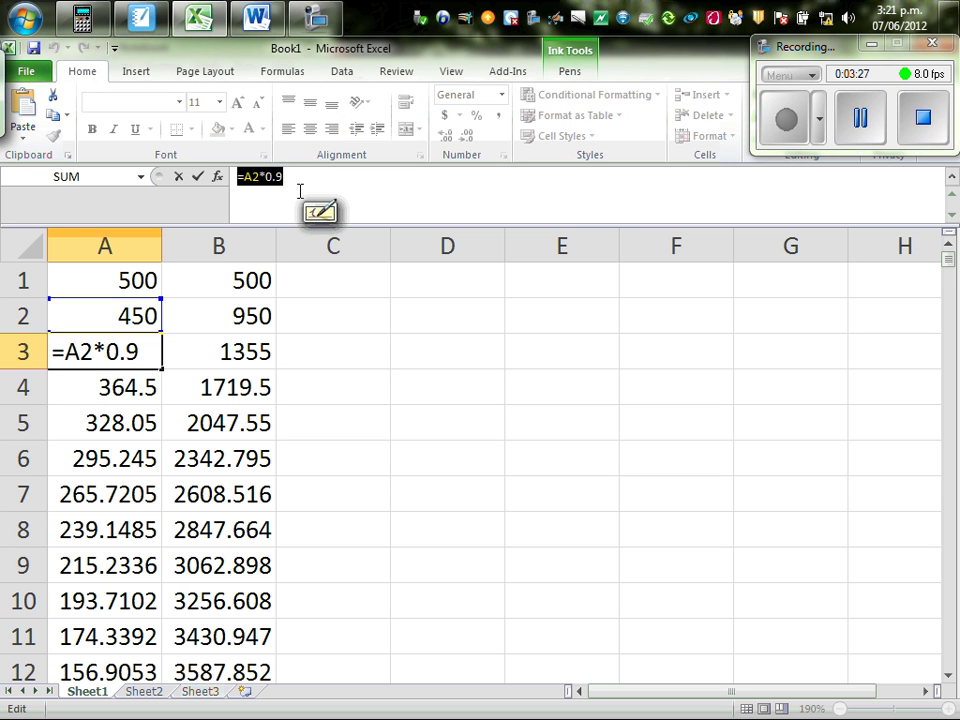
click(300, 191)
Show that A4's formula multiplies A3 by 0.9, then stop editing
click(117, 392)
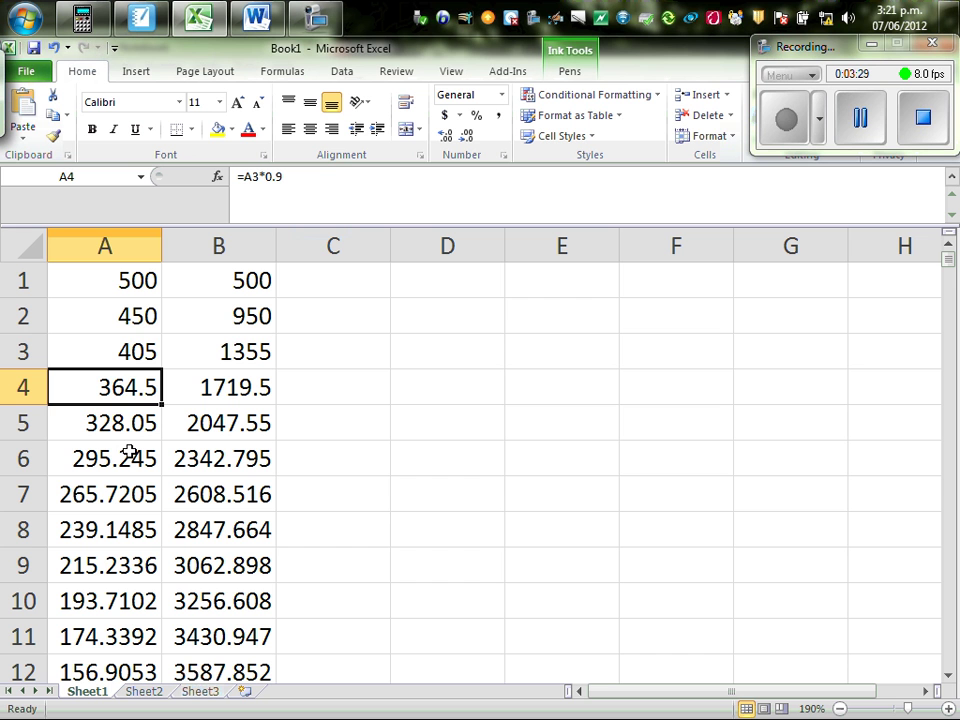
click(107, 349)
click(107, 392)
click(278, 203)
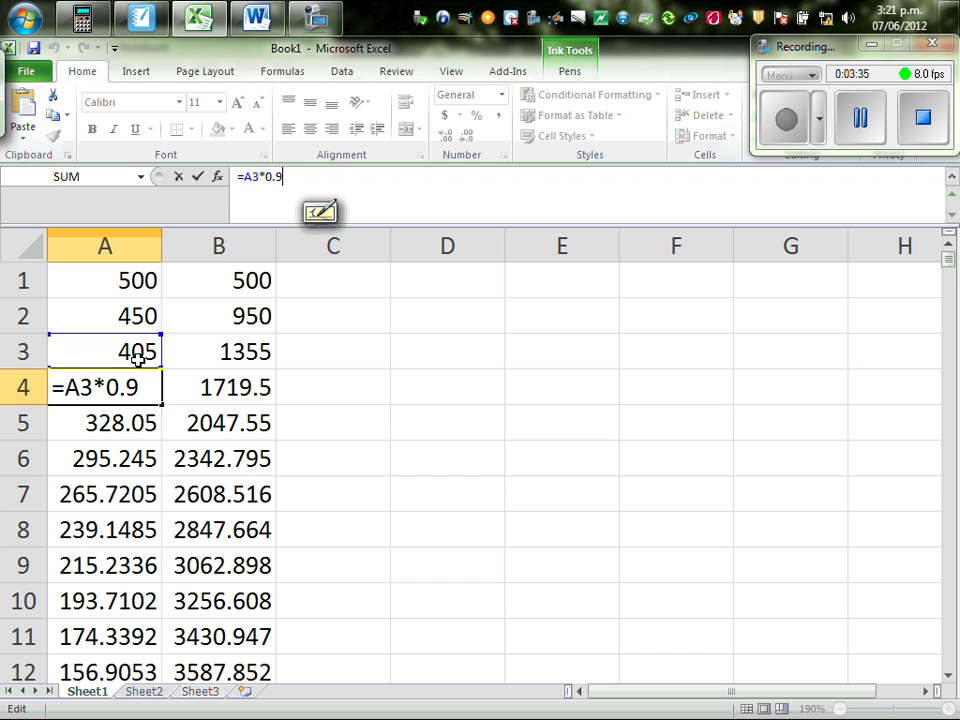
click(412, 410)
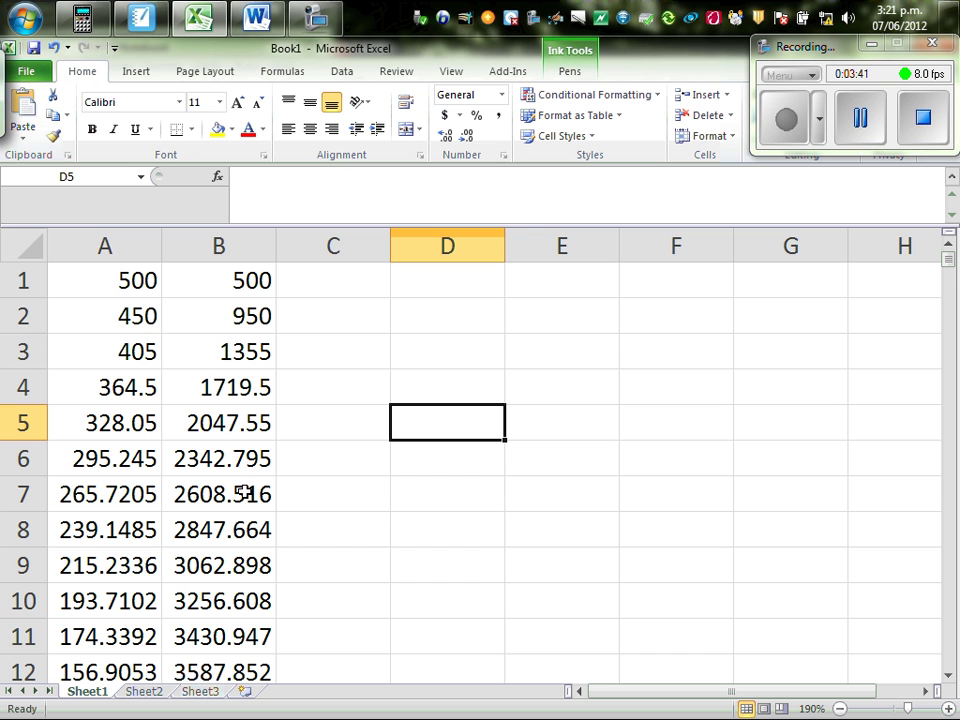
click(223, 281)
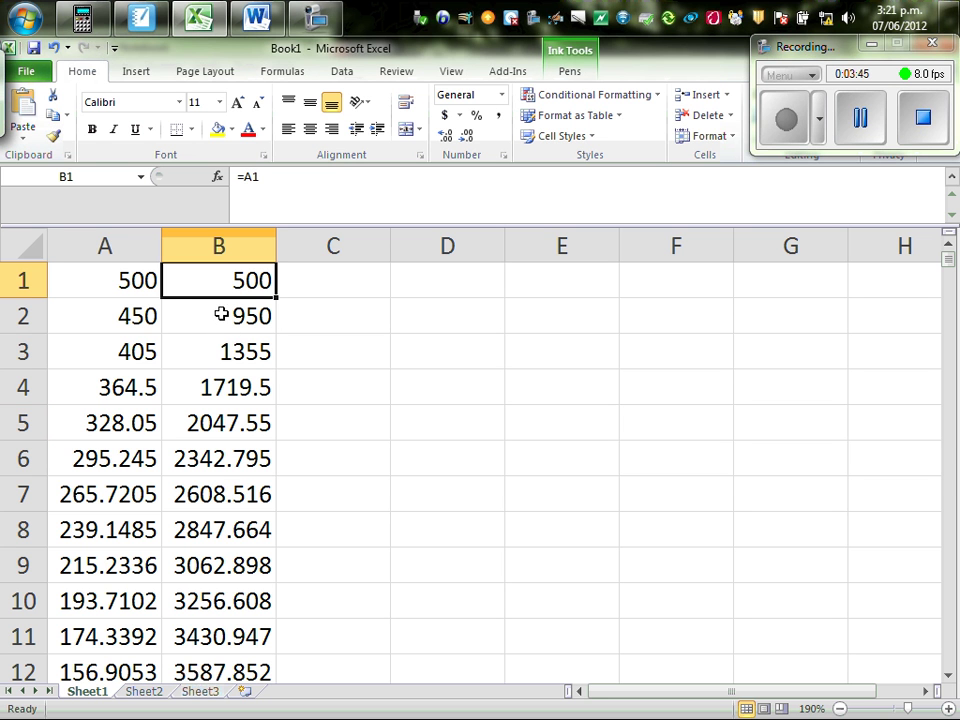
click(221, 321)
click(291, 179)
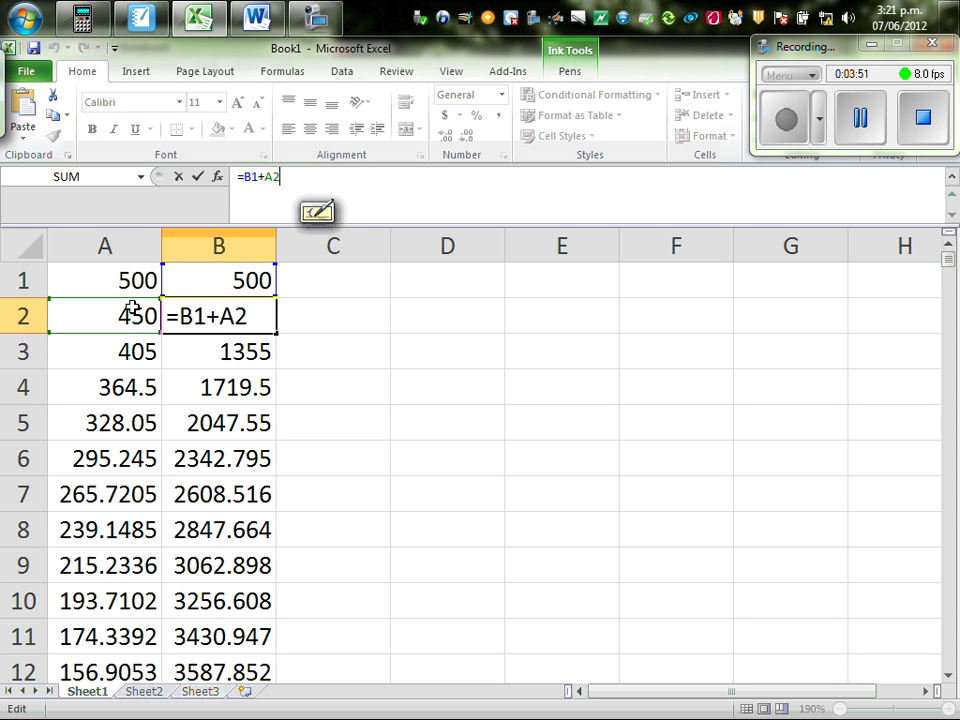
click(236, 364)
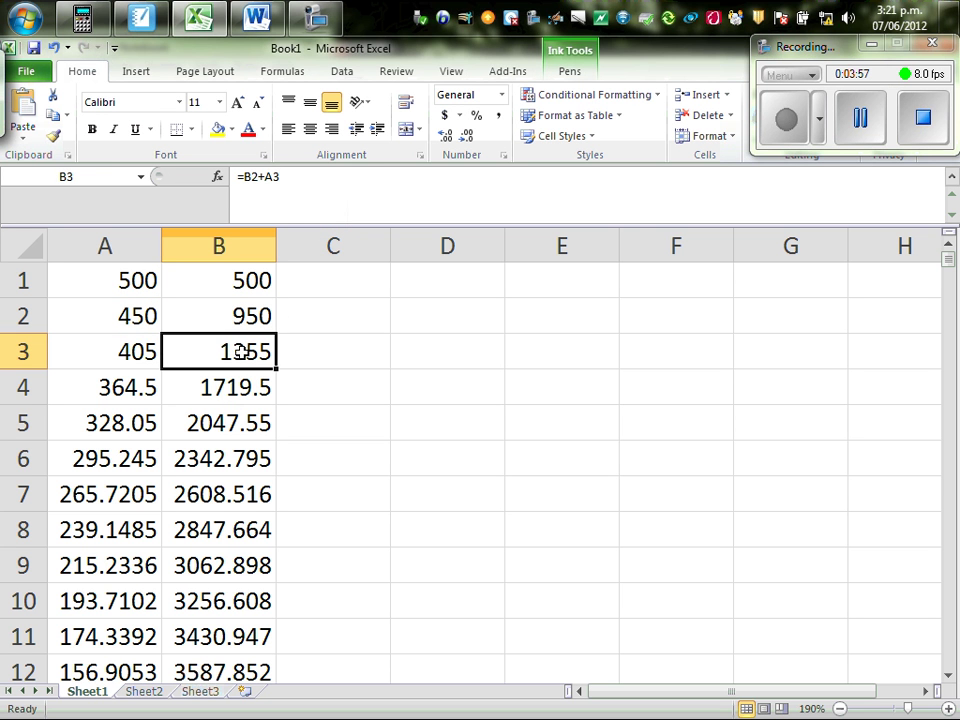
click(285, 176)
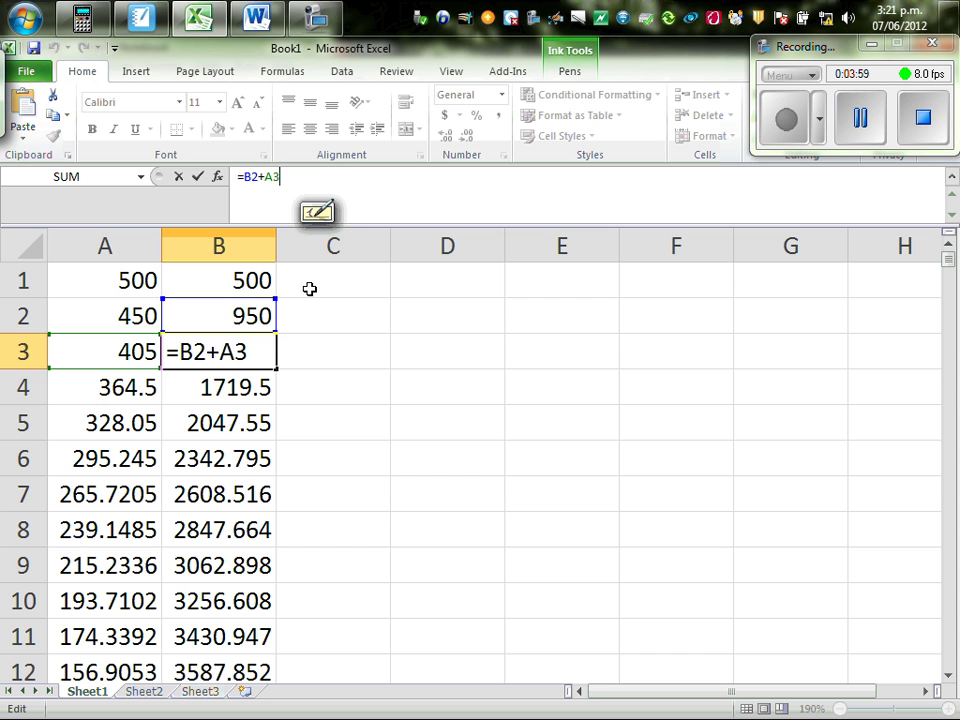
click(244, 316)
click(232, 355)
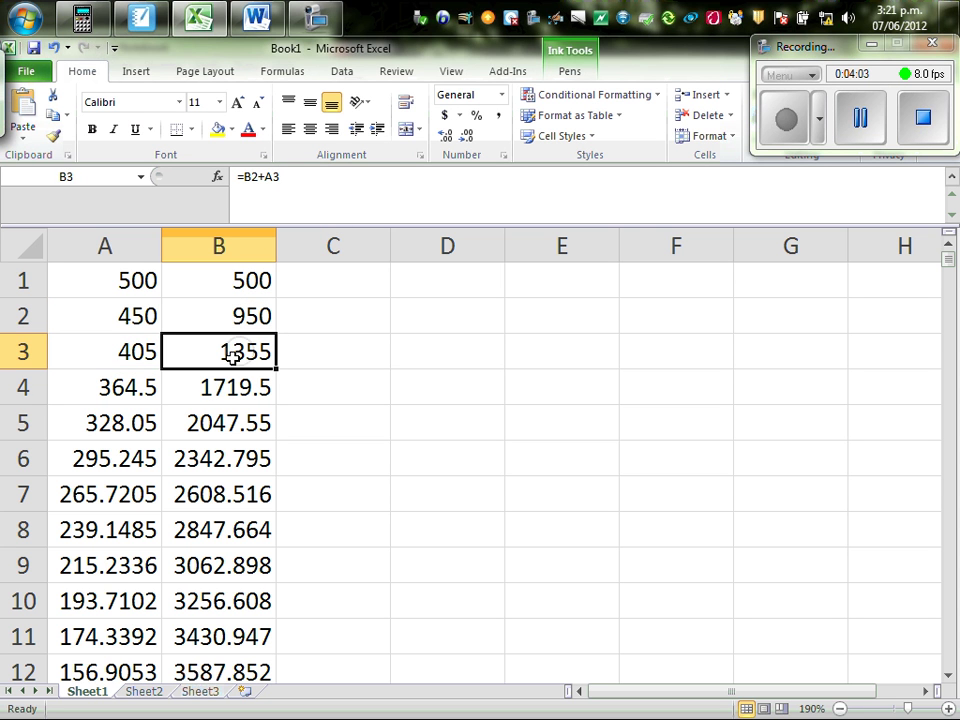
click(289, 178)
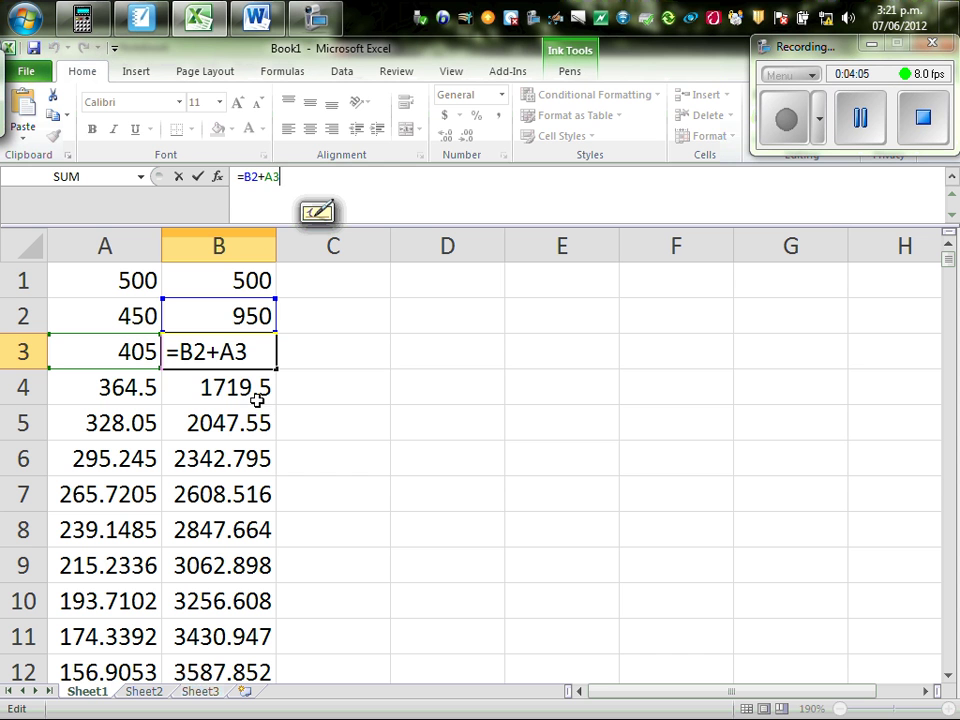
click(767, 463)
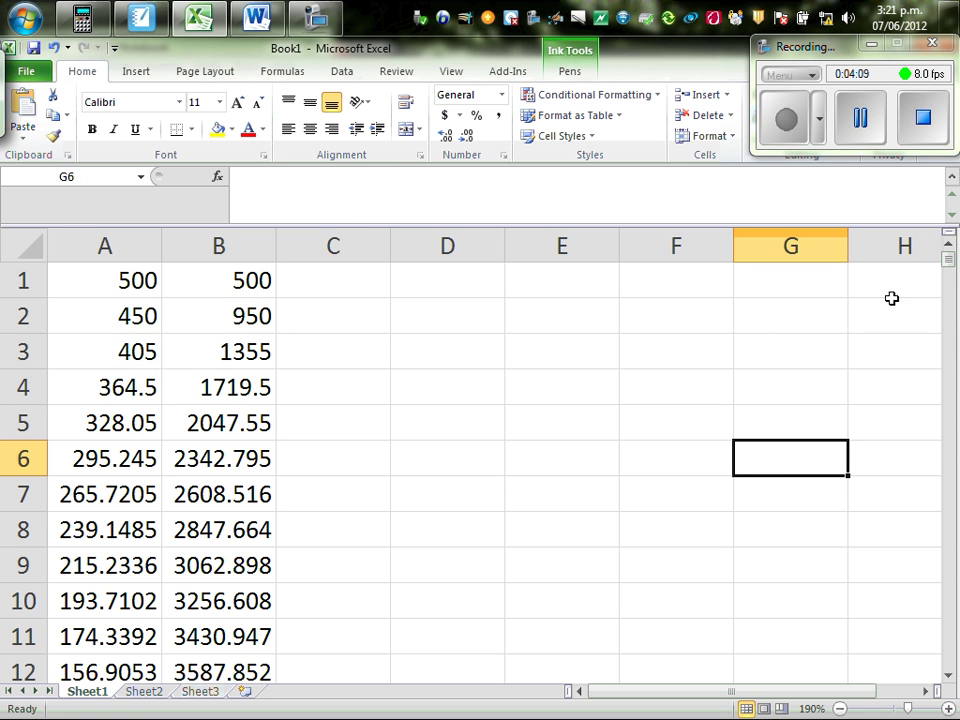
Scroll past row 150 to show column B's running total levelling off at 5000
drag(948, 258, 949, 331)
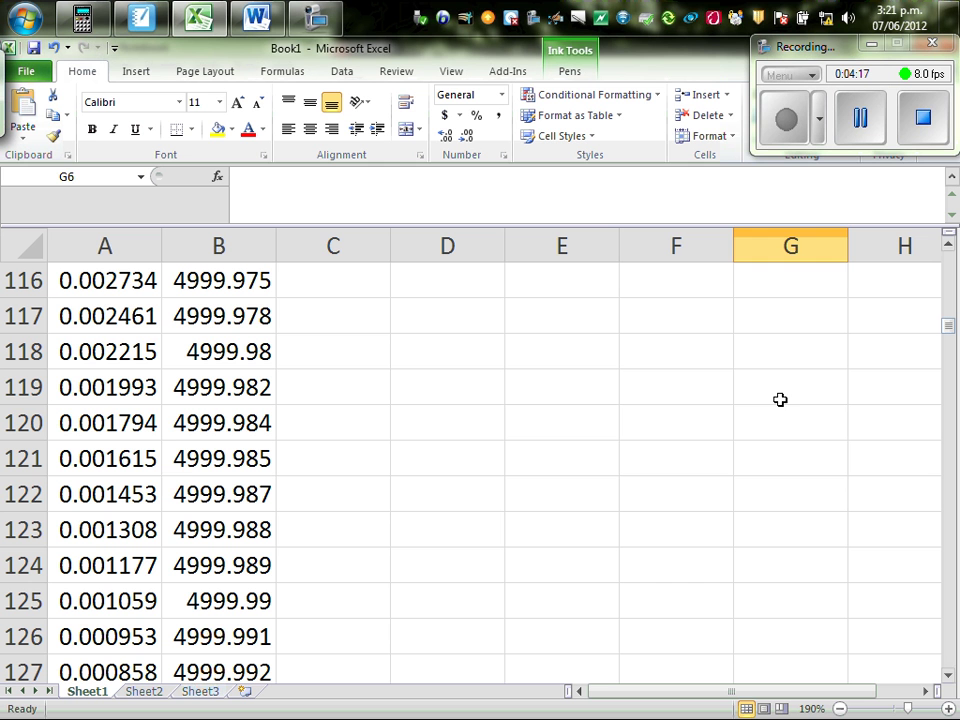
click(133, 431)
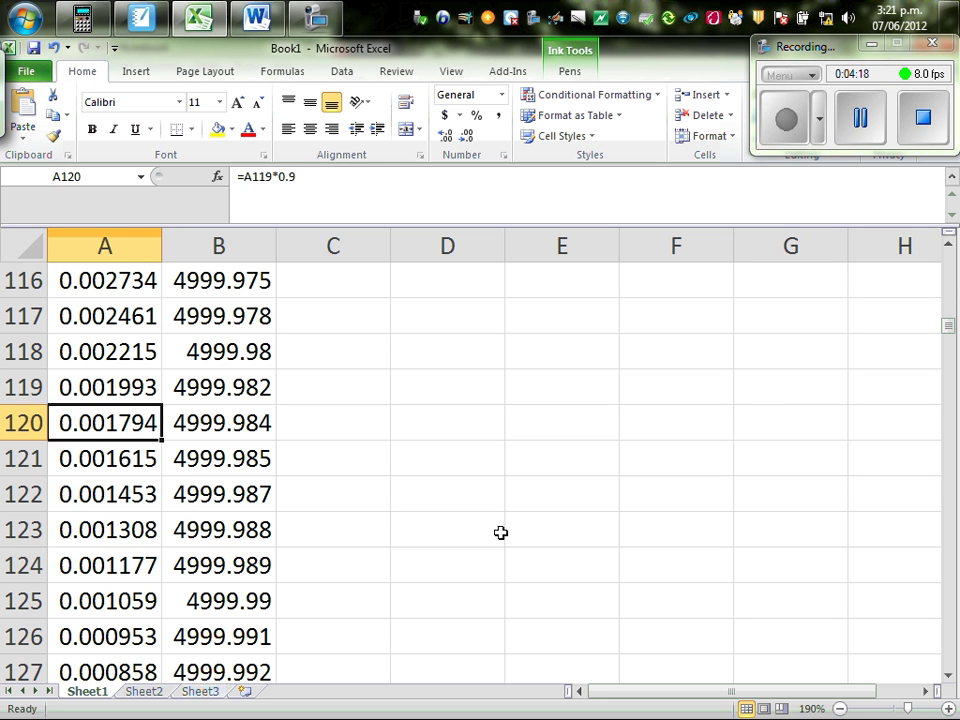
click(949, 677)
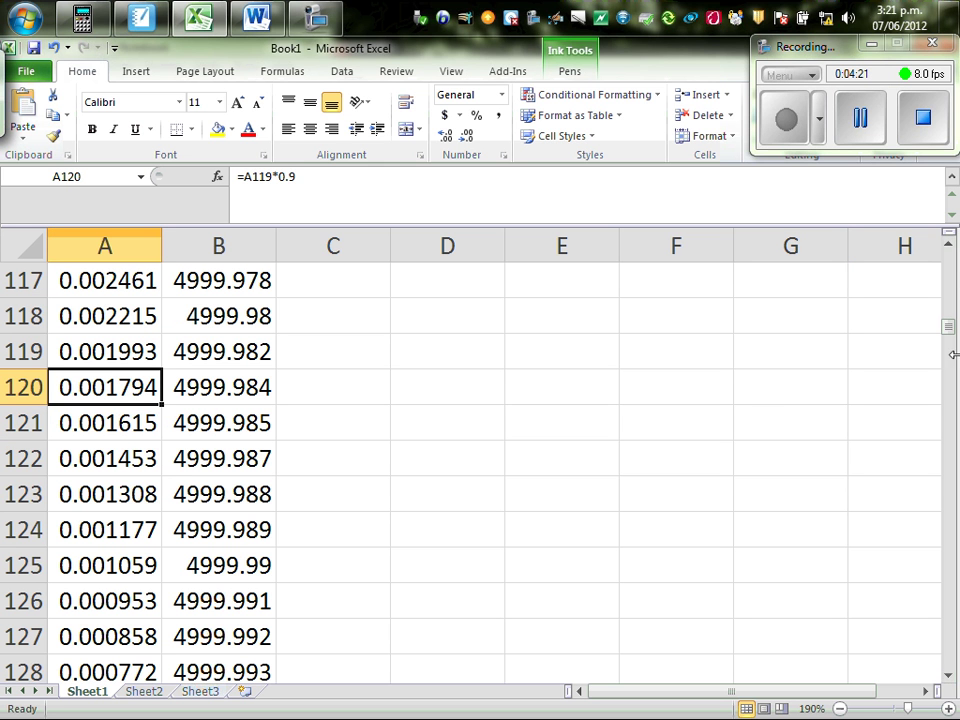
drag(948, 328, 950, 360)
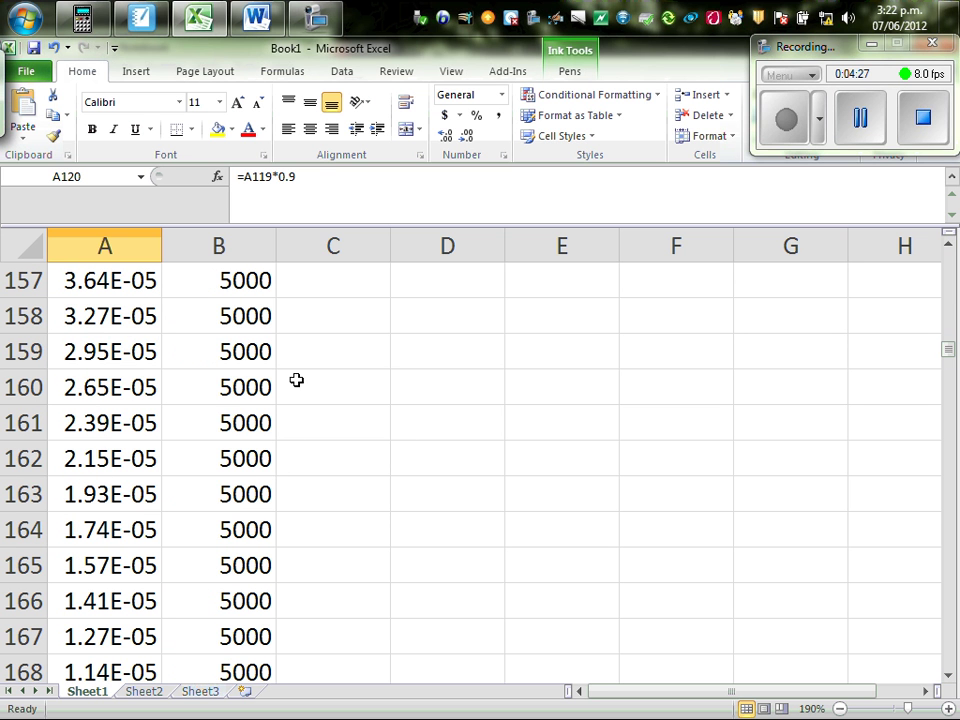
click(141, 18)
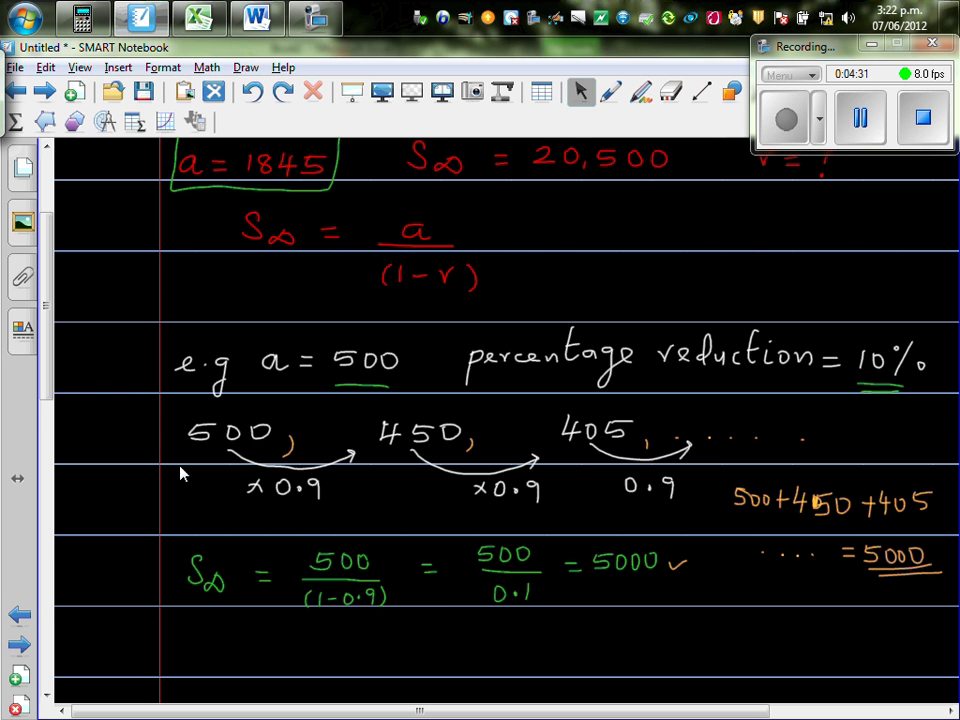
Scroll to the orange working starting a = 1845, S∞ = 20,500, r = ?
drag(52, 348, 51, 476)
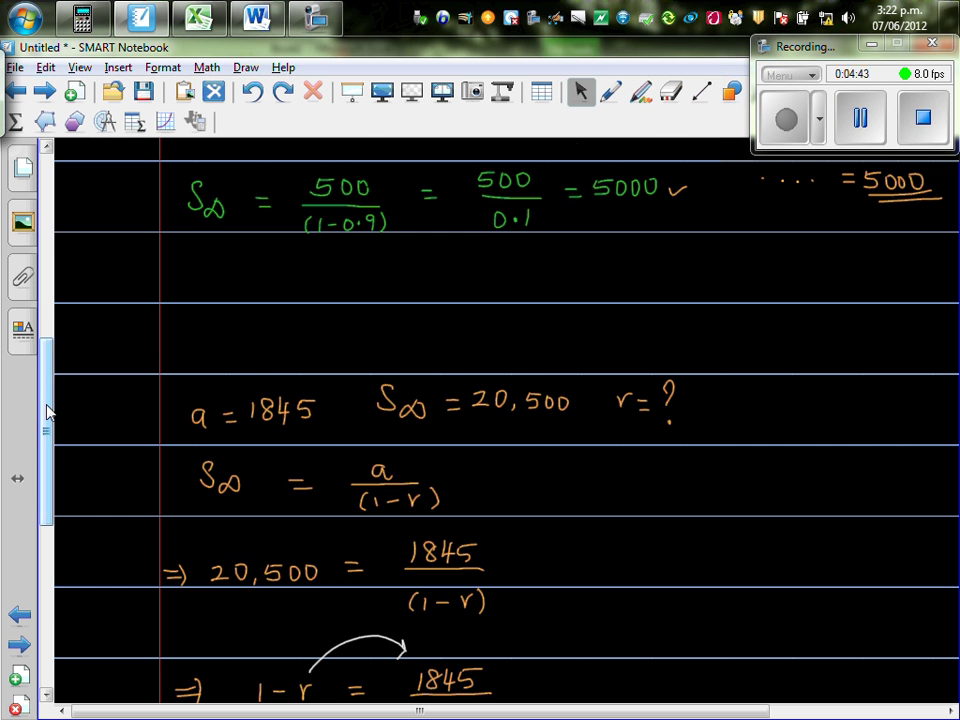
drag(46, 407, 46, 444)
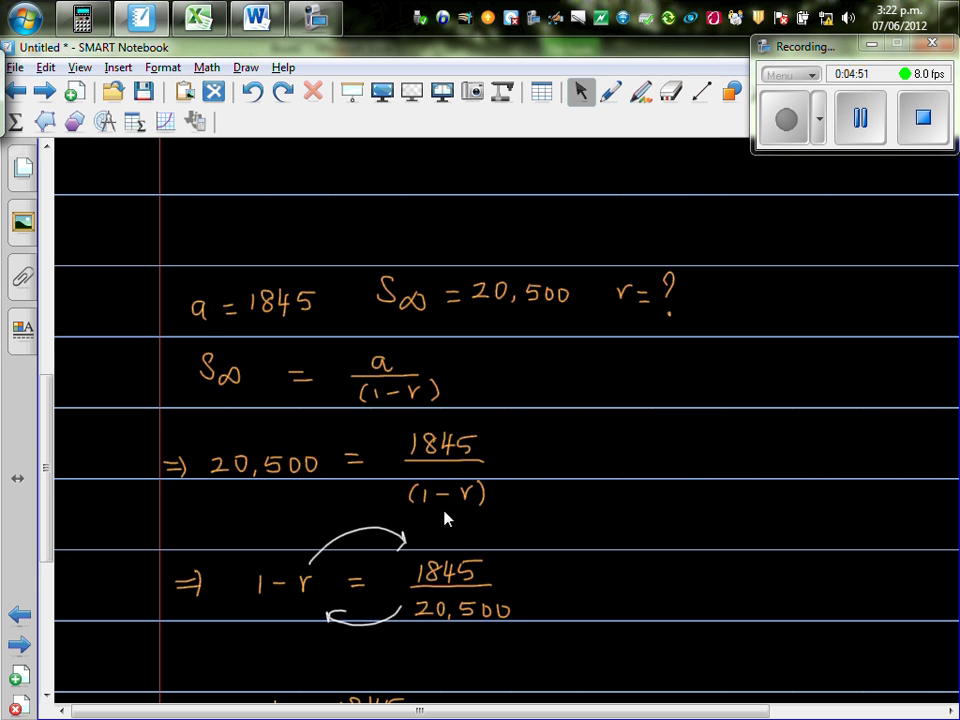
Draw green swap arrows under 20,500 = 1845/(1−r) and scroll down to r = 0.91 = 91%
click(612, 91)
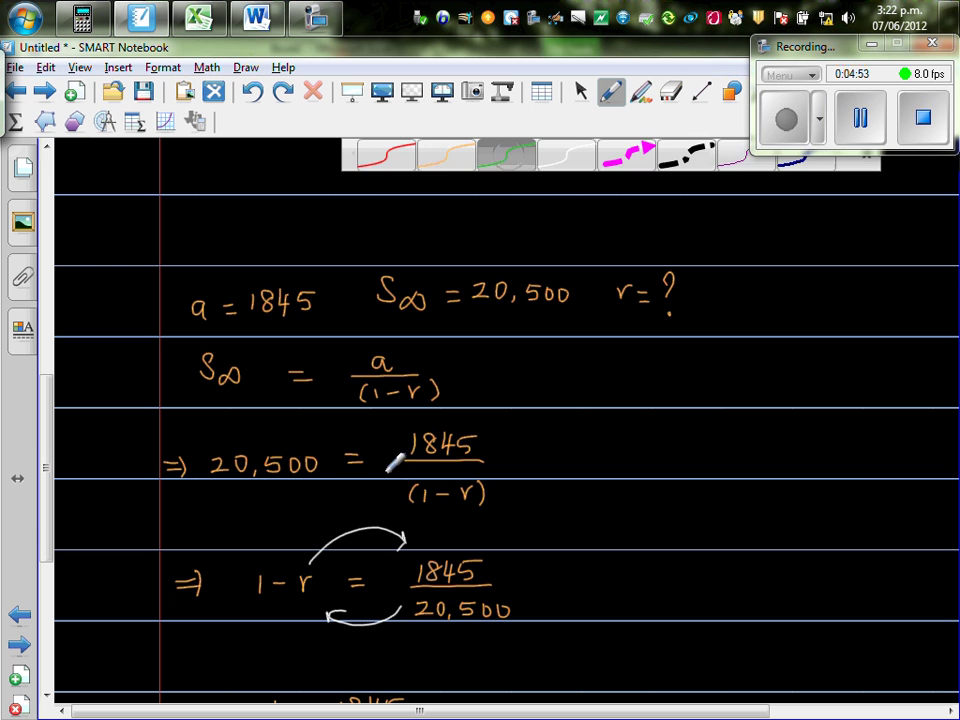
mouse_move(392, 498)
mouse_down()
mouse_move(343, 482)
mouse_move(362, 517)
mouse_move(368, 500)
mouse_move(350, 509)
mouse_up()
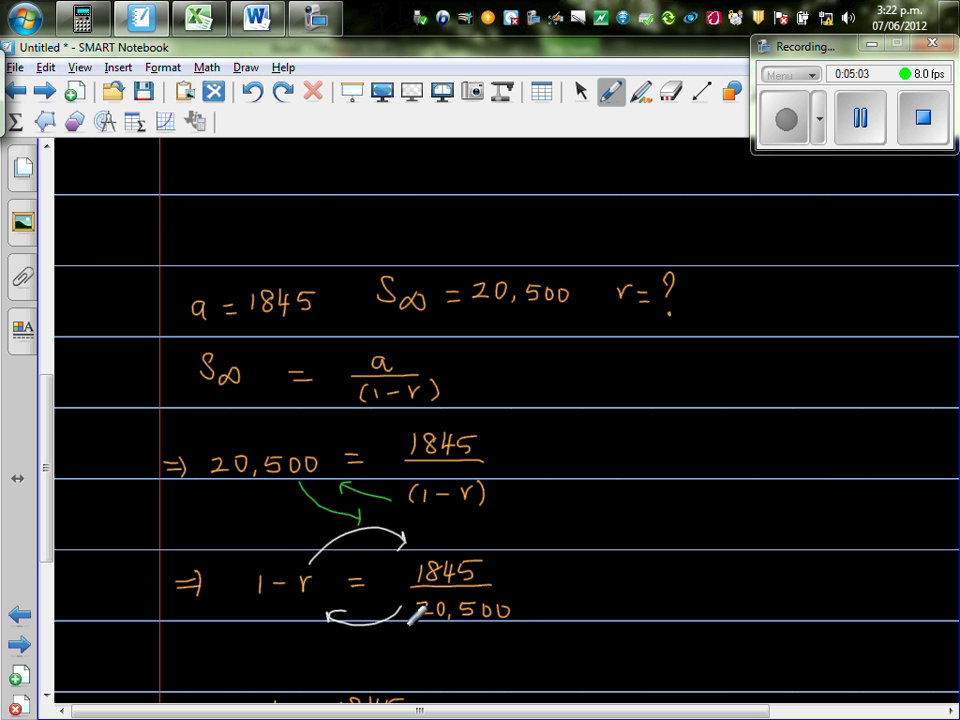
drag(47, 422, 47, 490)
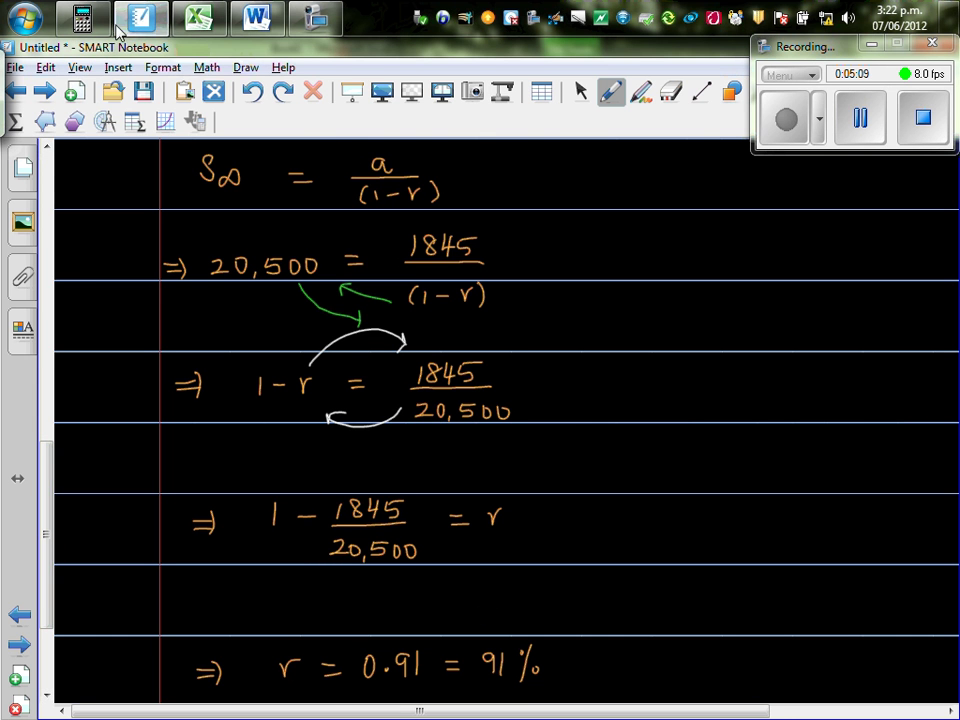
On the calculator, evaluate 1 − 1845 ÷ 20500 to get 0.91
click(82, 17)
click(252, 499)
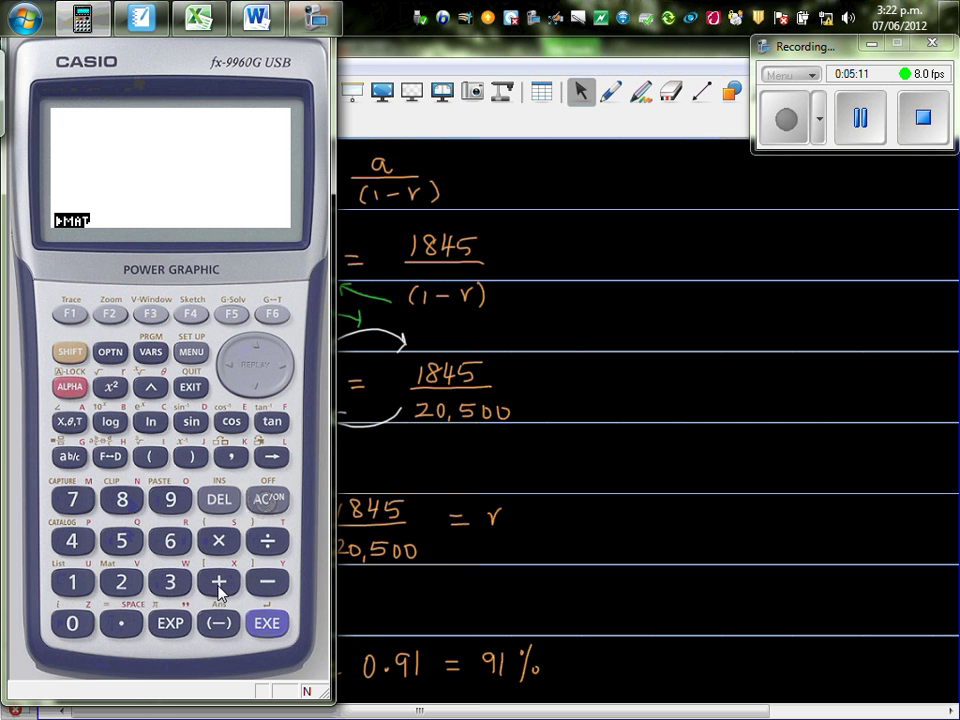
click(72, 581)
click(264, 584)
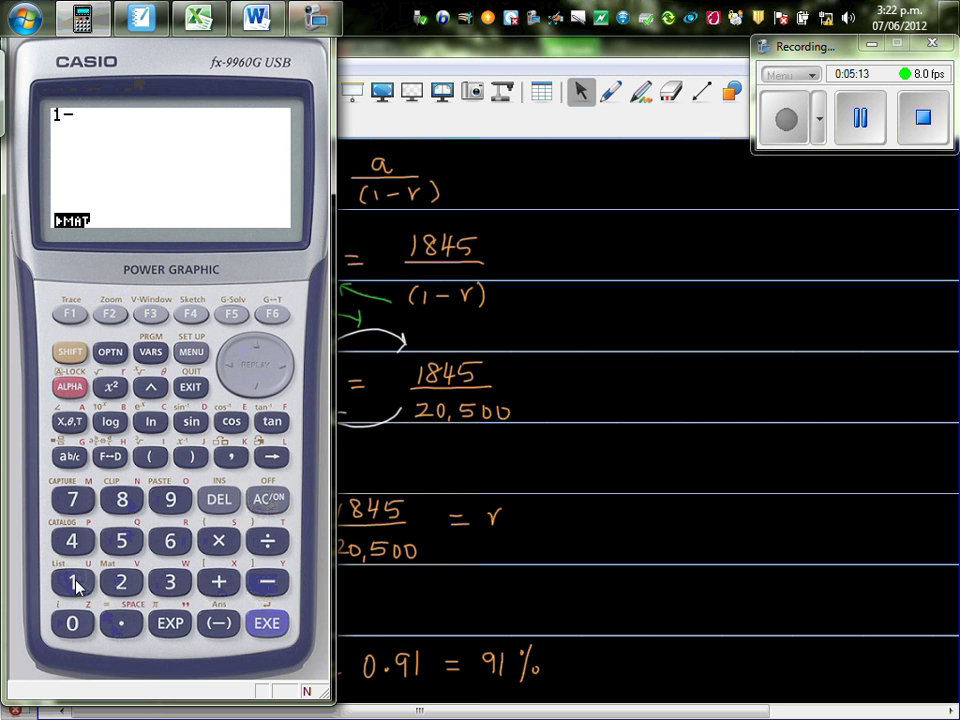
click(73, 581)
click(122, 498)
click(73, 540)
click(112, 545)
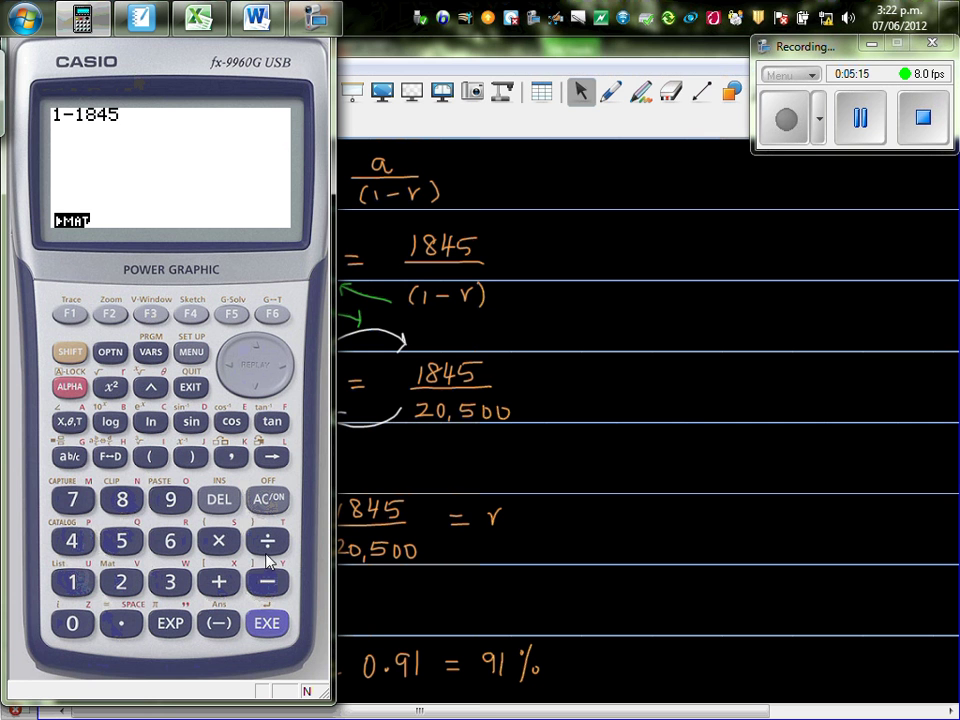
click(267, 540)
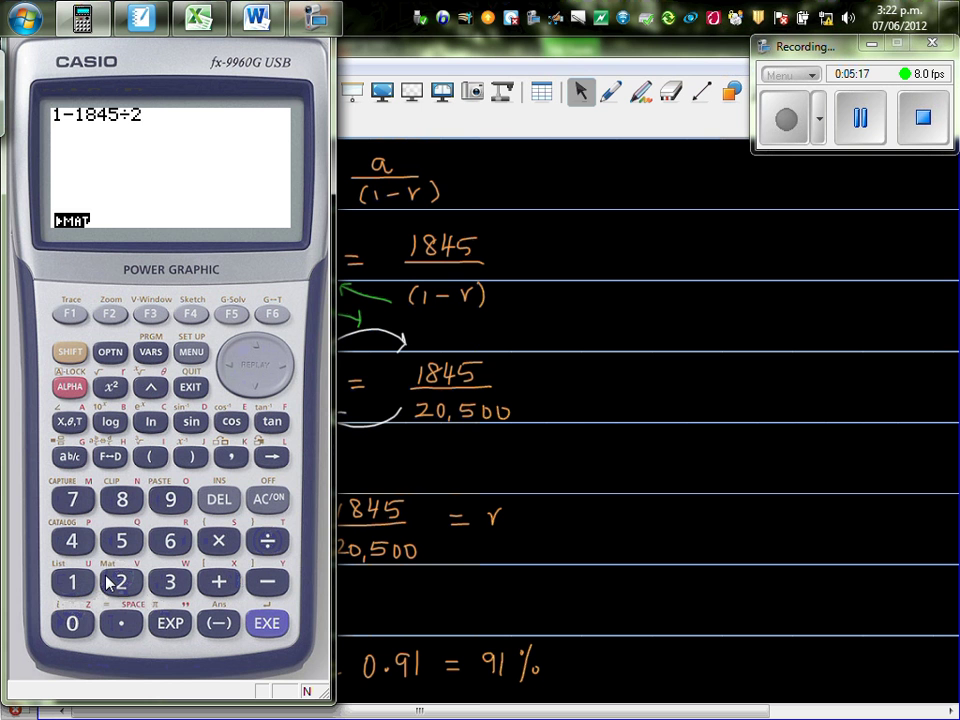
click(73, 621)
click(121, 540)
click(72, 622)
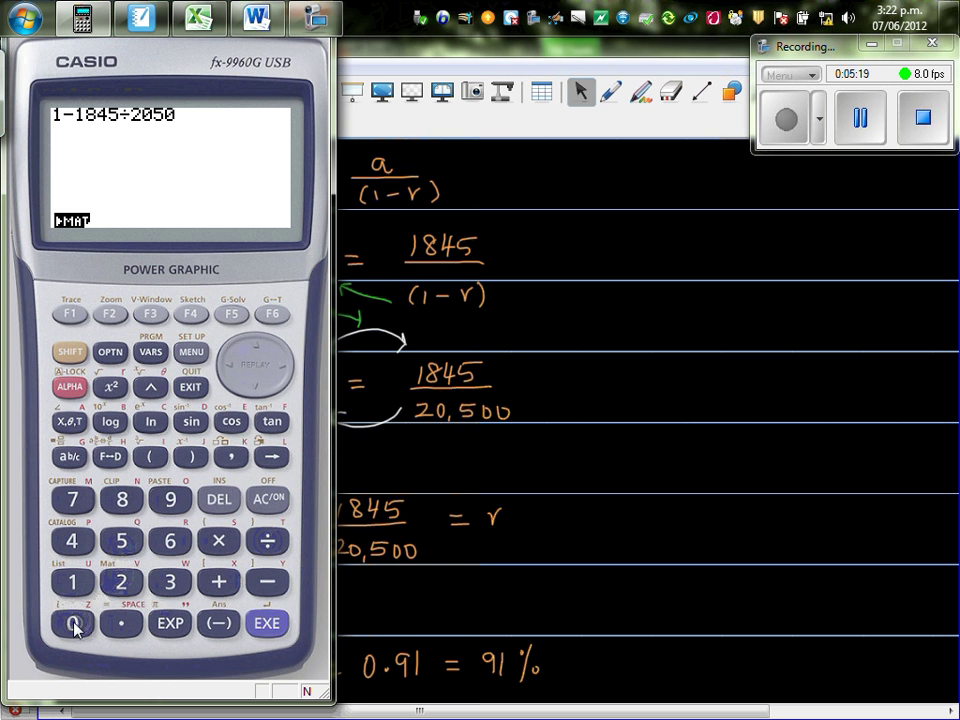
click(267, 623)
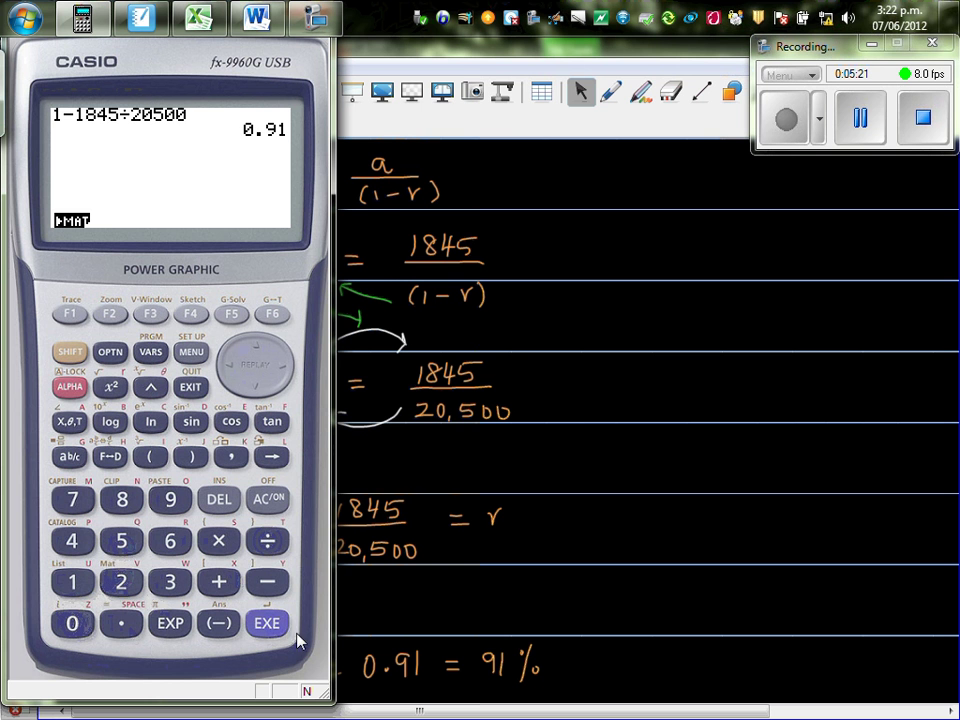
click(600, 584)
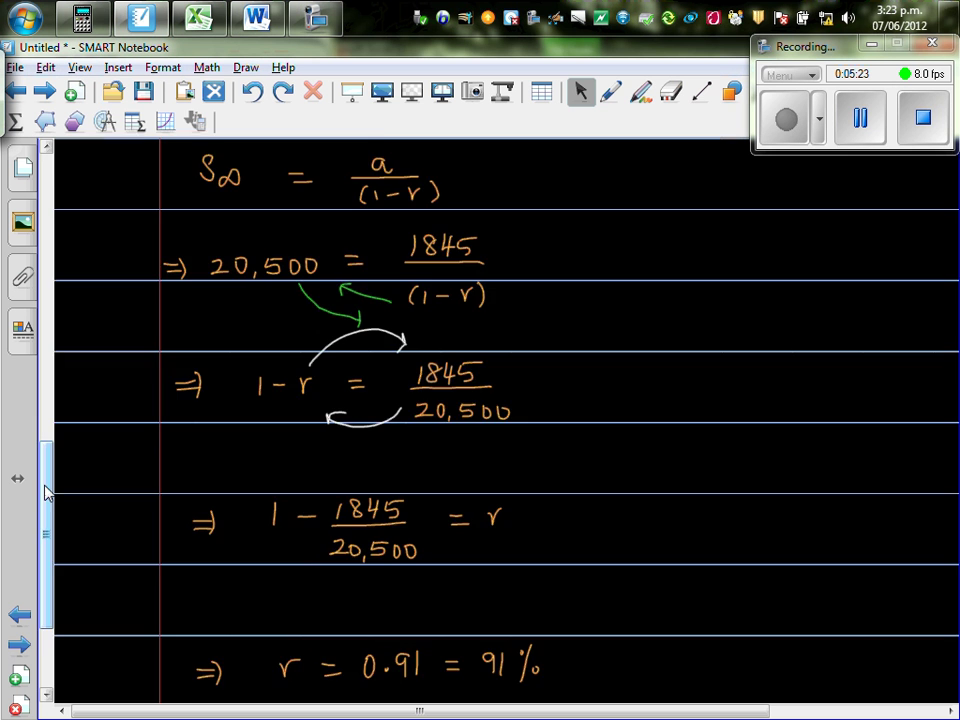
Circle 91% in green with the freehand pen
mouse_move(45, 490)
mouse_down()
mouse_move(47, 508)
mouse_move(71, 524)
mouse_up()
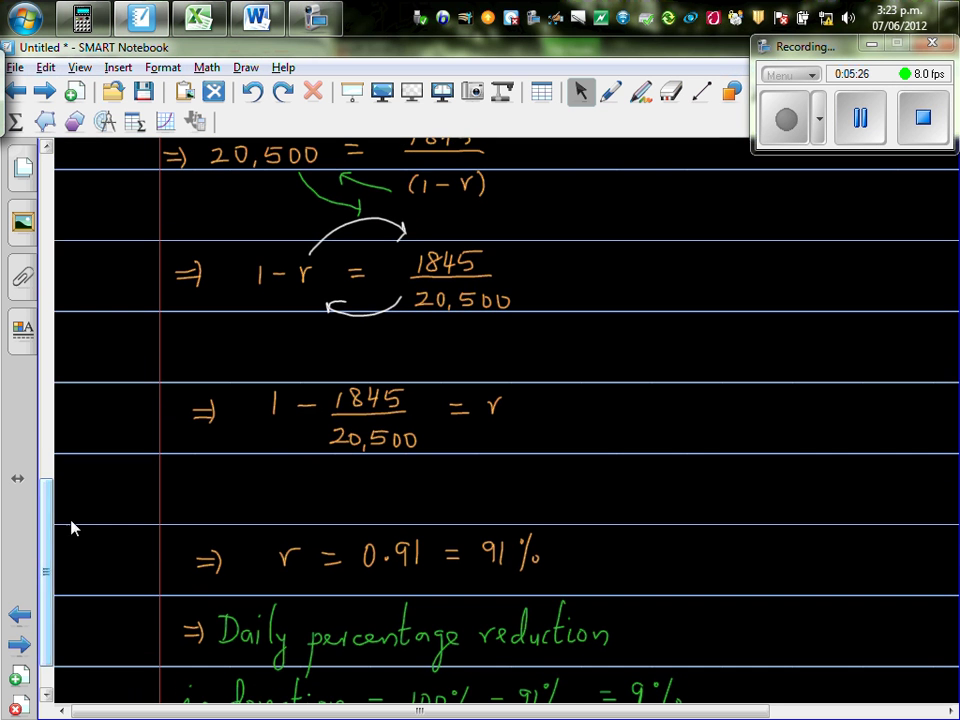
click(613, 101)
mouse_move(528, 518)
mouse_down()
mouse_move(483, 562)
mouse_move(525, 561)
mouse_move(525, 510)
mouse_up()
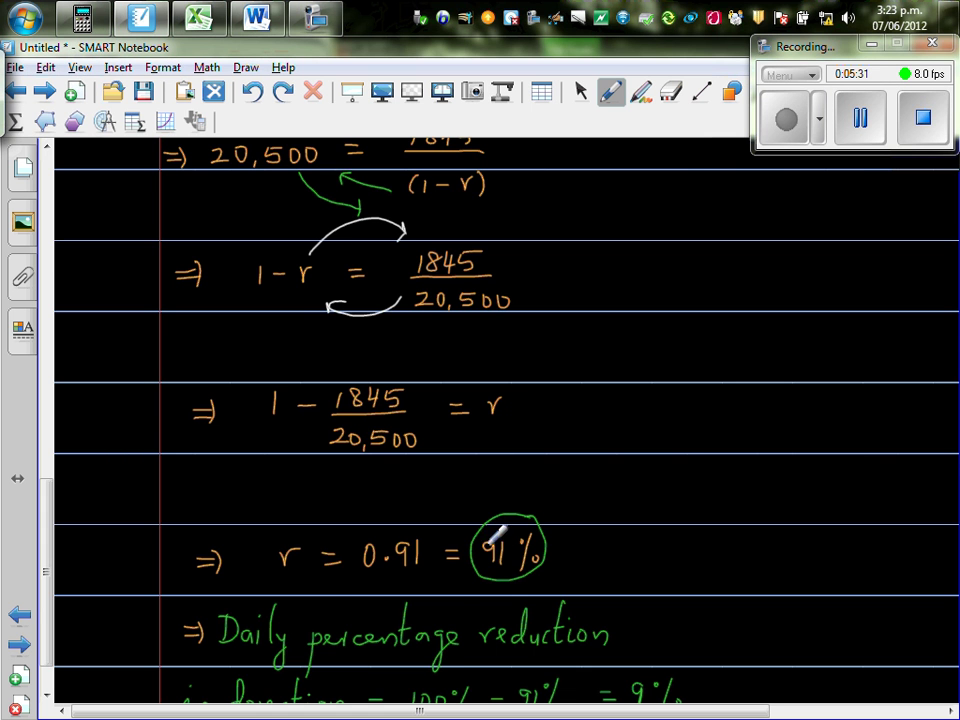
drag(47, 505, 47, 517)
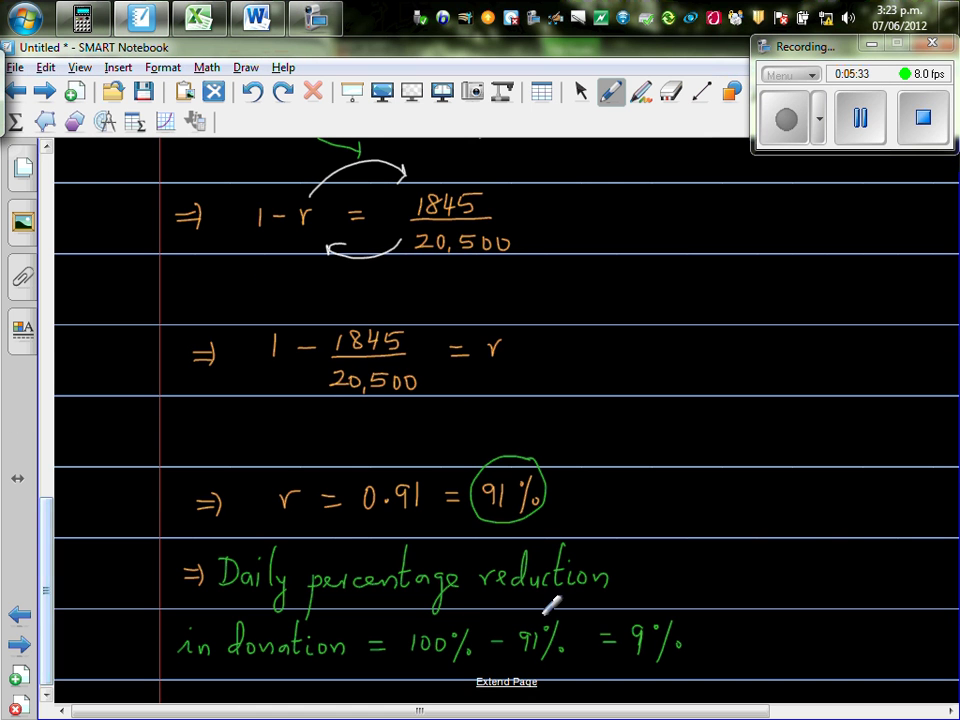
Extend the page, underline 100% and 91% in the reduction line, and circle the 9% answer
click(515, 683)
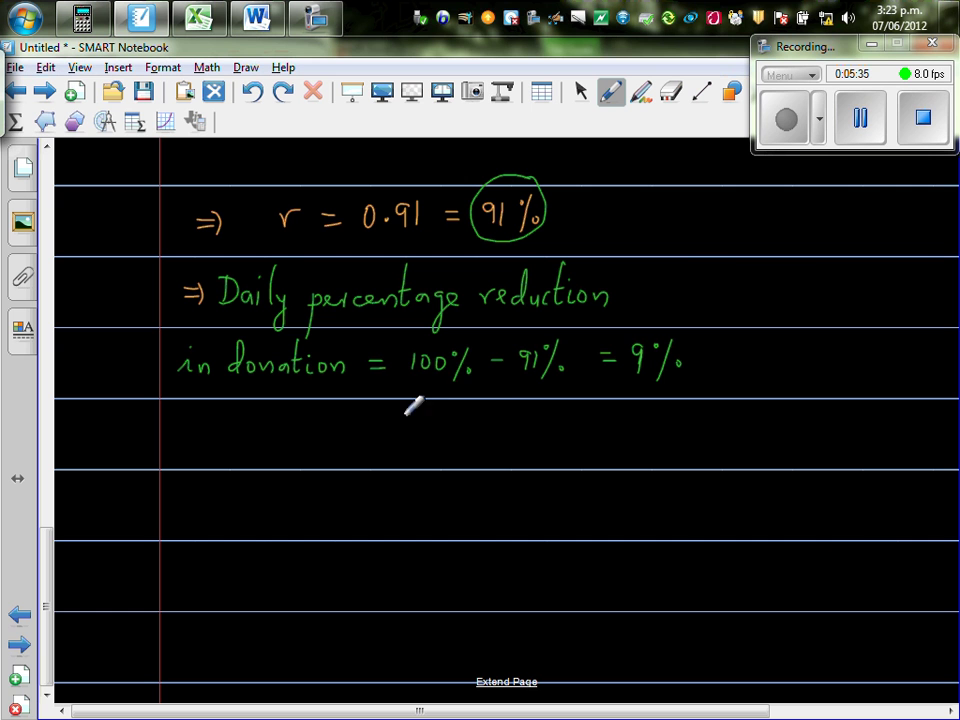
drag(416, 390, 447, 389)
drag(518, 383, 545, 383)
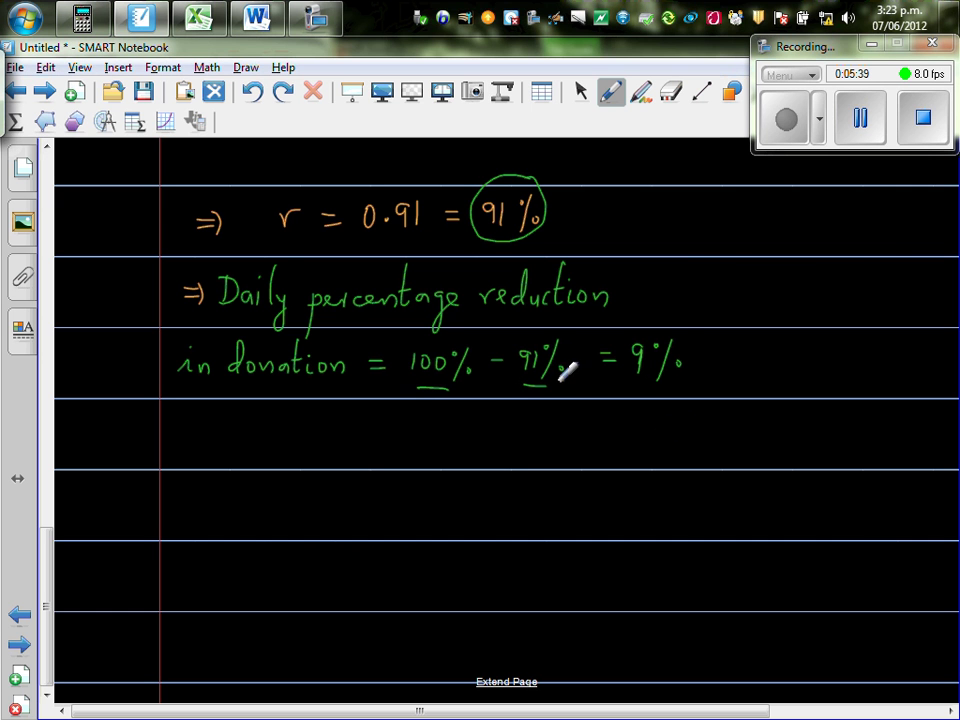
mouse_move(679, 323)
mouse_down()
mouse_move(631, 379)
mouse_move(695, 332)
mouse_up()
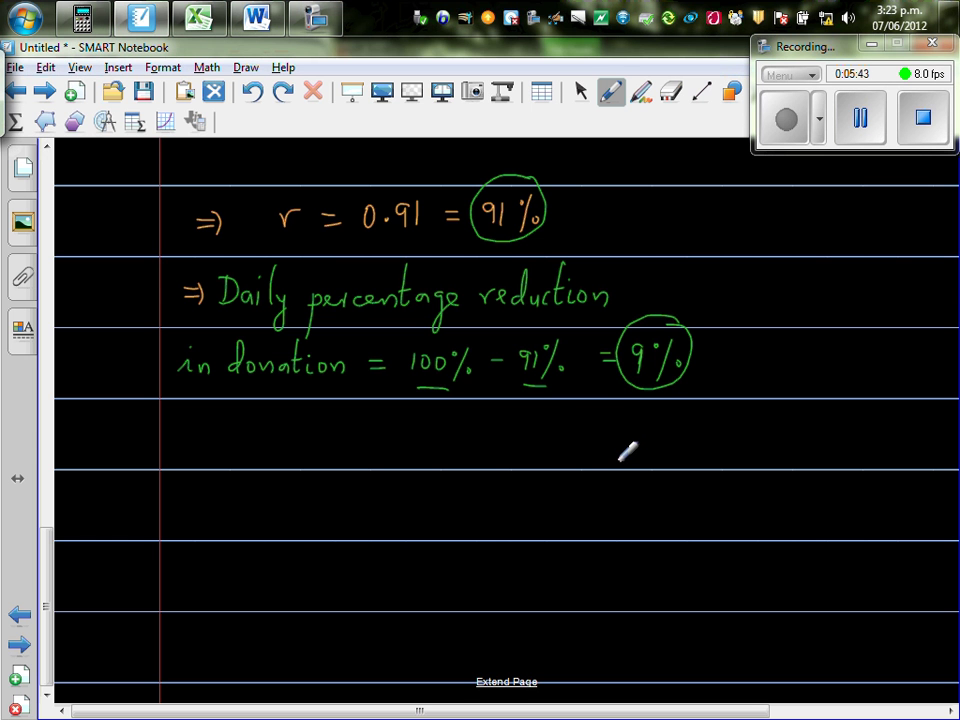
Show Excel's Sheet2 donation table from the top, selecting day 1's donation of 1845
click(199, 18)
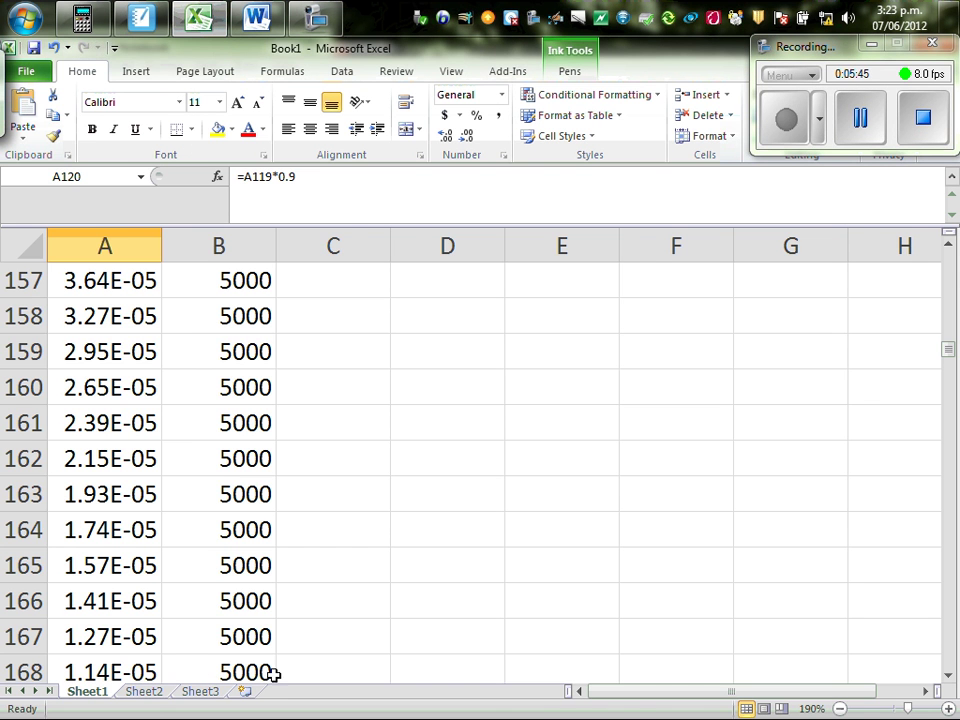
click(143, 691)
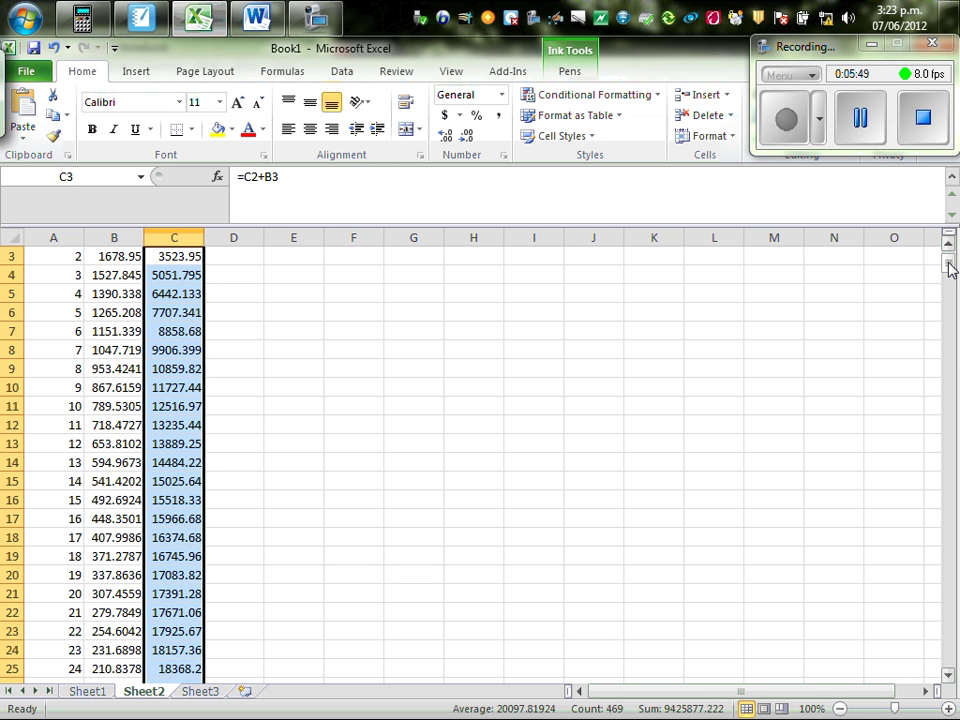
drag(949, 266, 950, 262)
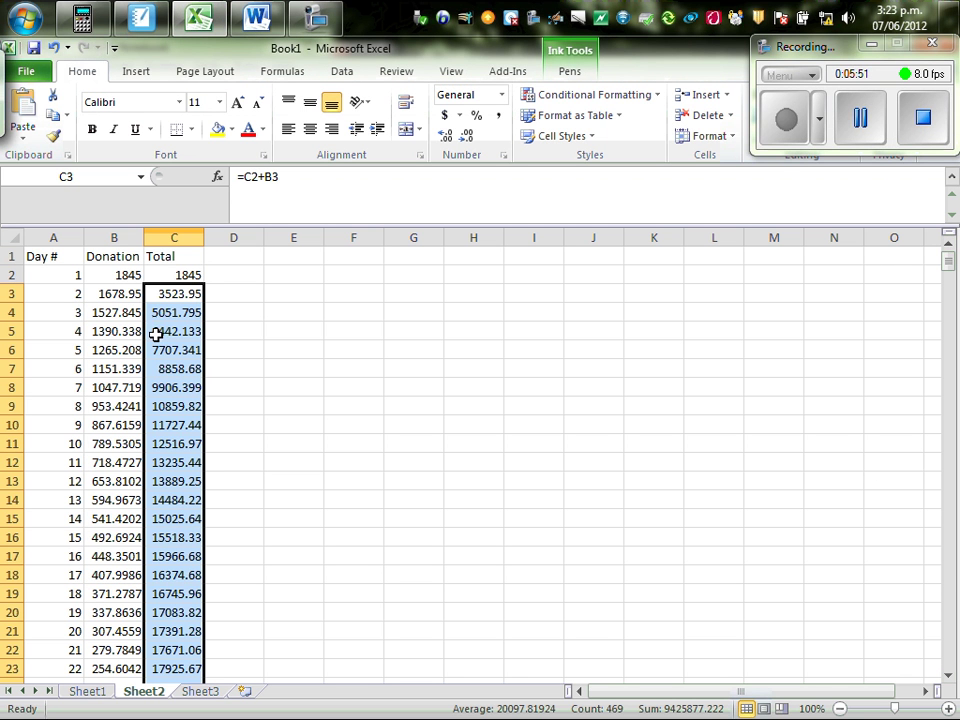
click(124, 274)
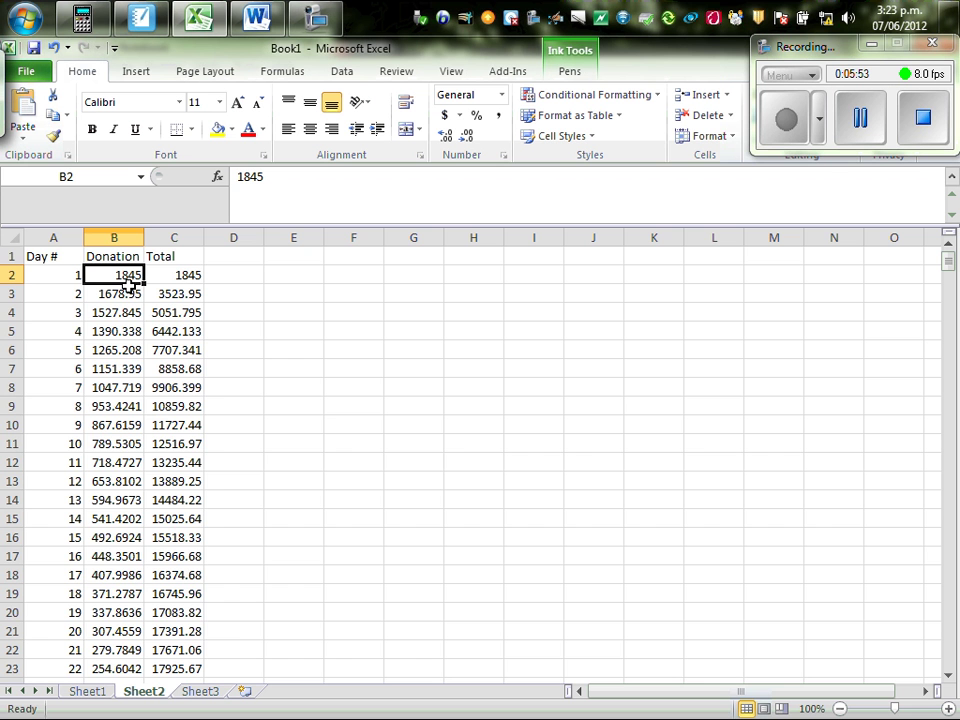
scroll(235, 349, up, 1)
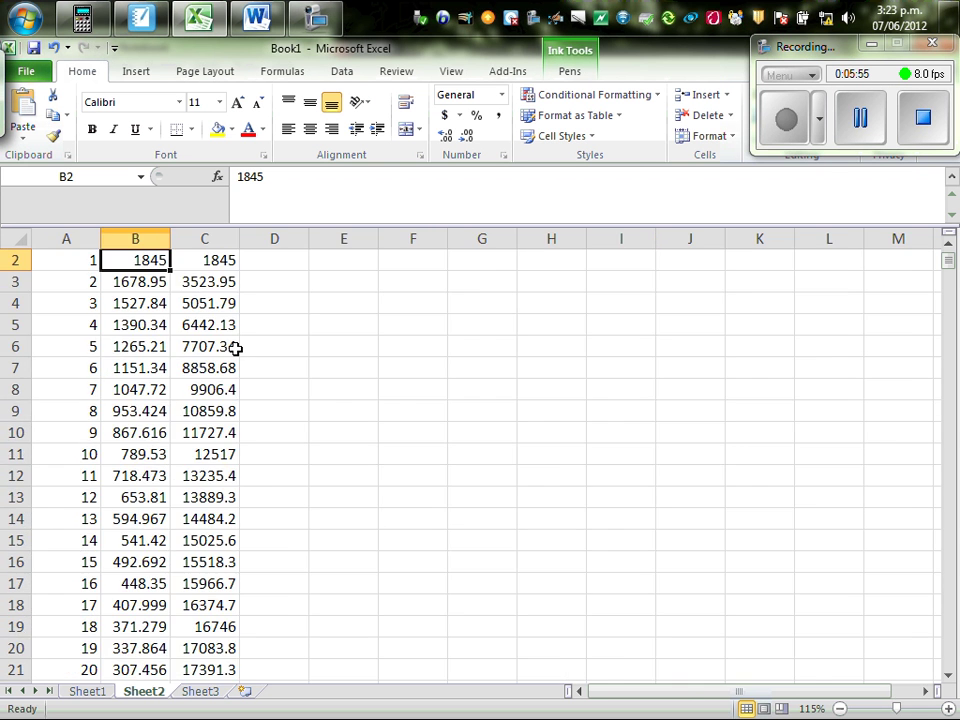
scroll(240, 347, up, 3)
scroll(270, 342, up, 2)
scroll(288, 340, up, 4)
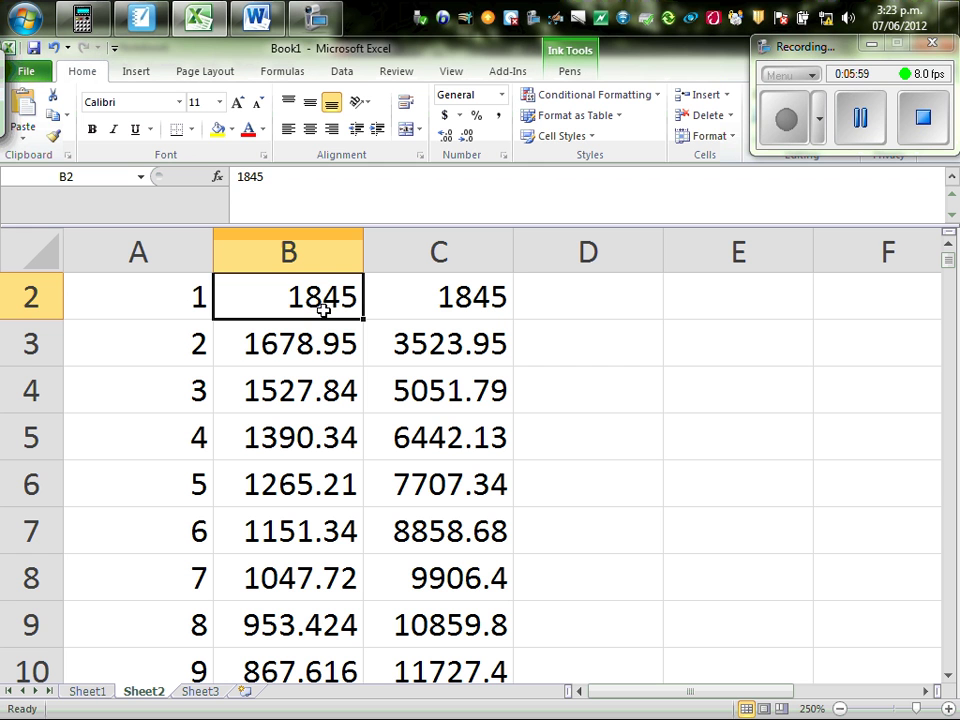
click(298, 349)
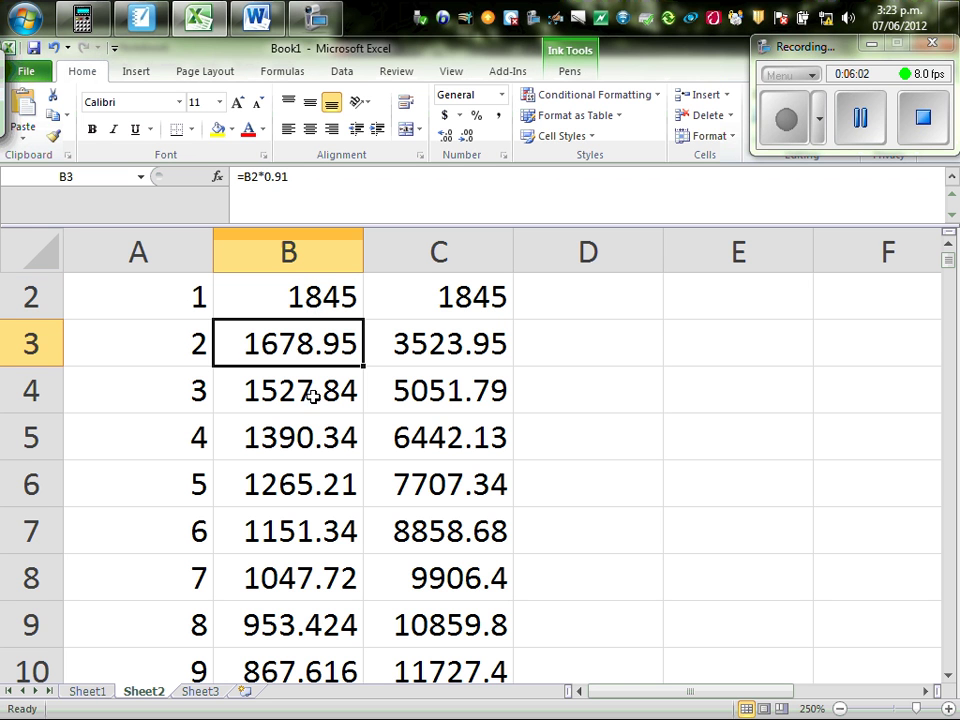
click(330, 406)
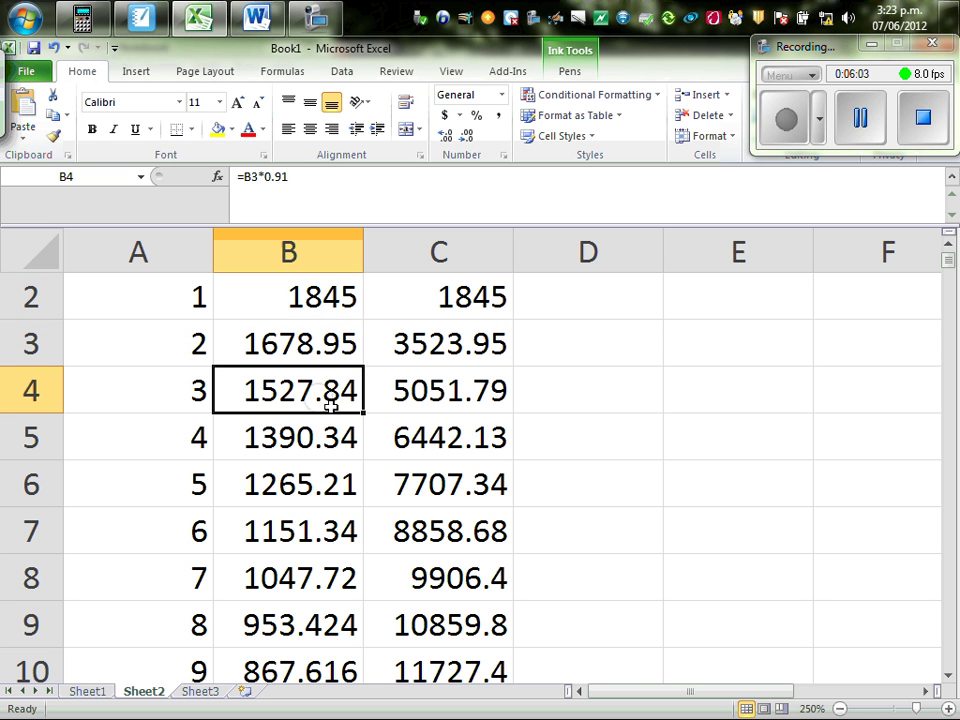
click(311, 347)
click(317, 197)
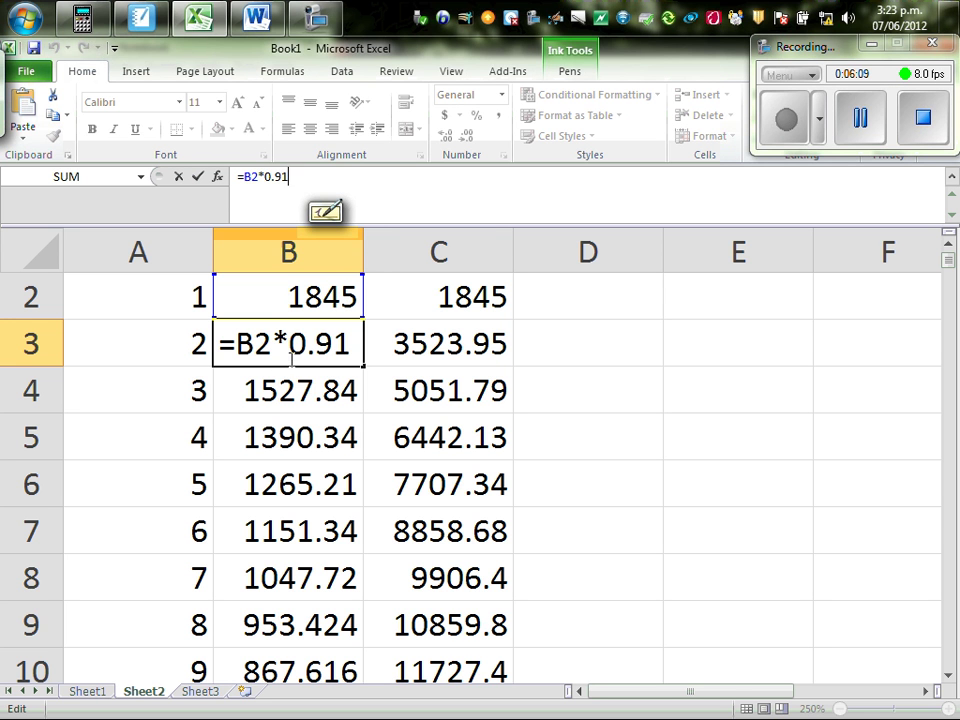
click(614, 389)
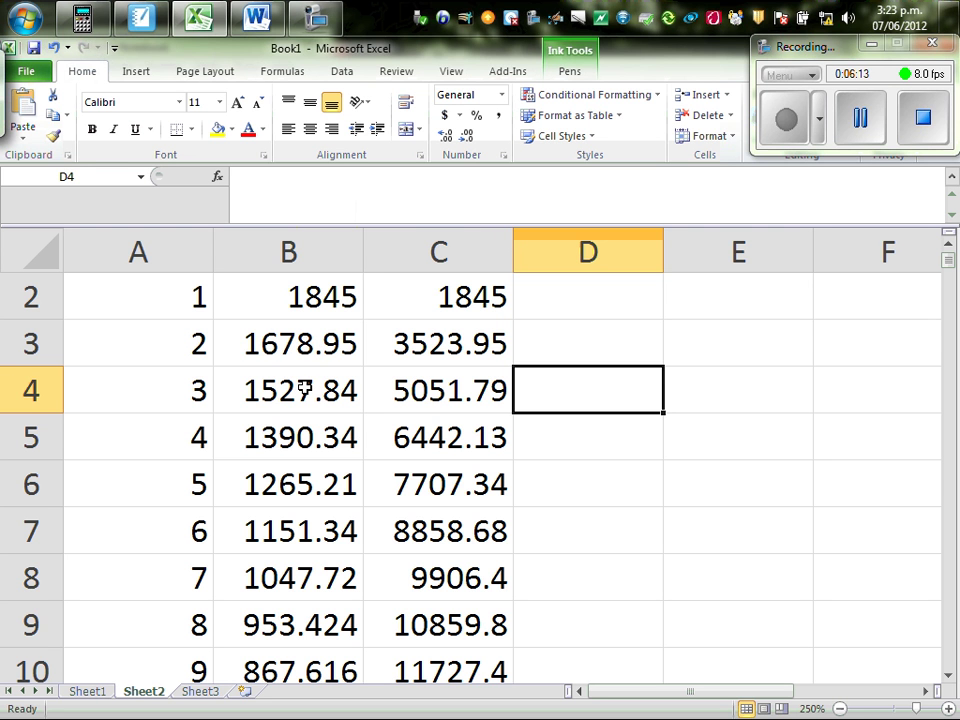
click(304, 388)
click(306, 437)
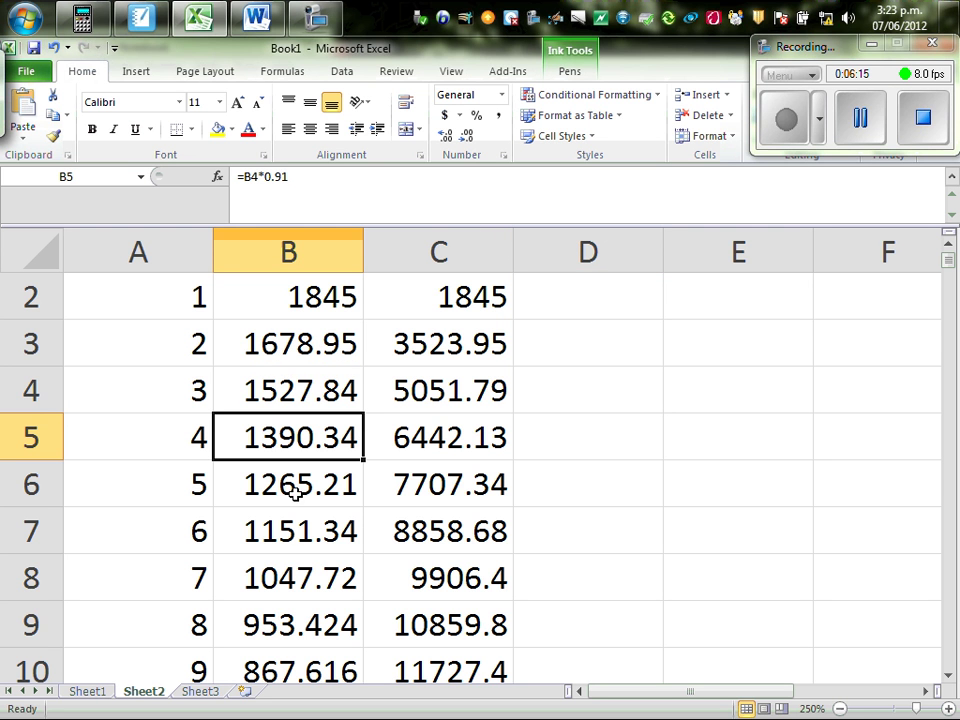
click(478, 298)
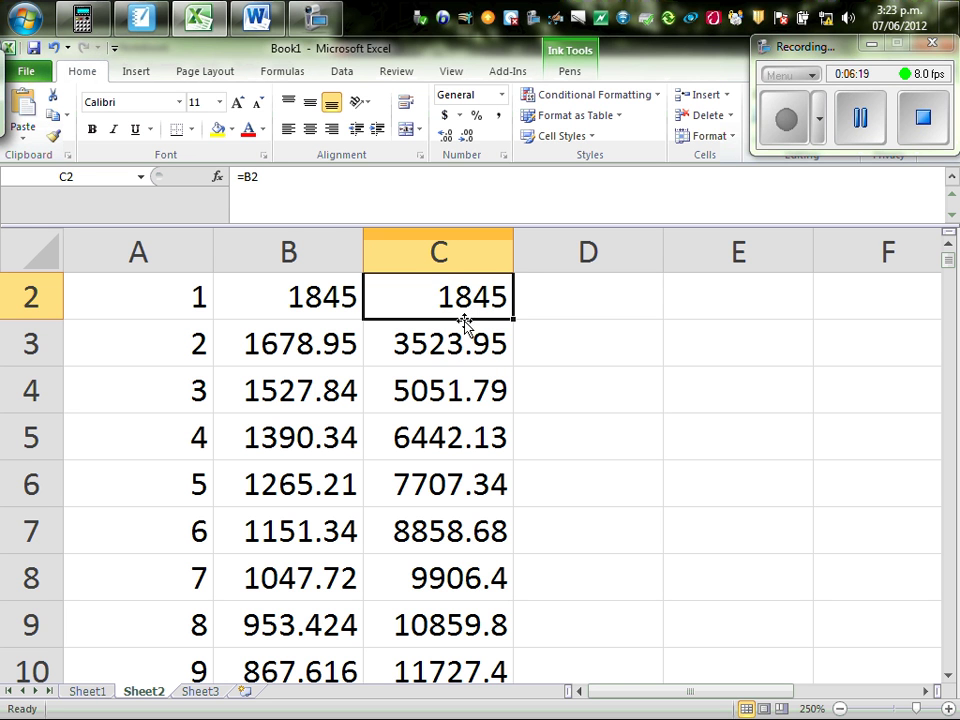
Check the =C2+B3 running-total formulas in C3 and C4 unchanged, then scroll down toward row 100
click(466, 334)
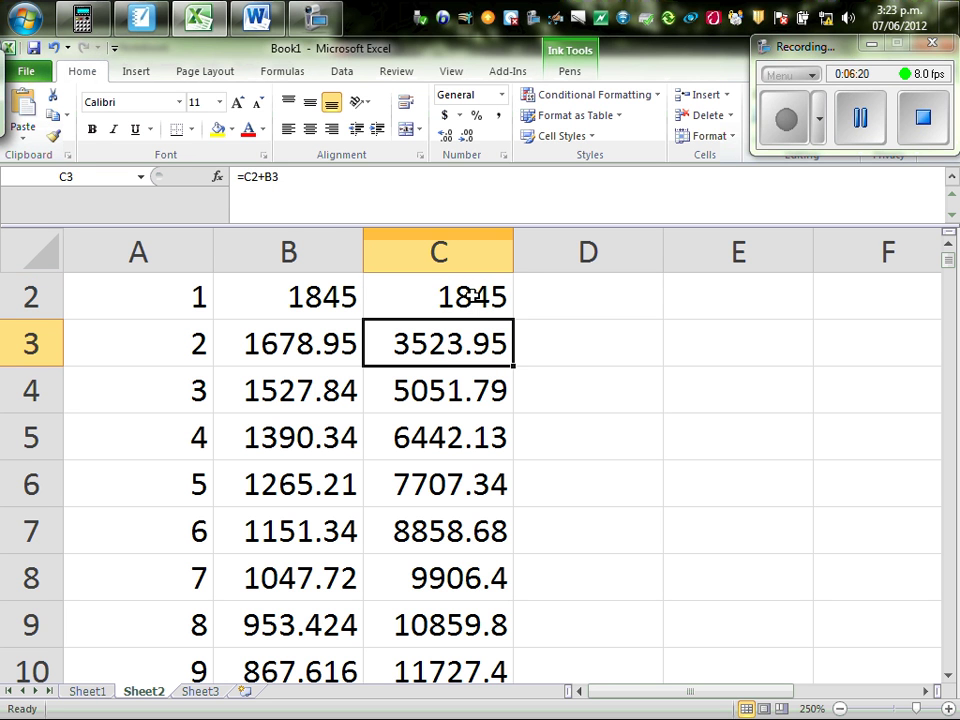
click(302, 187)
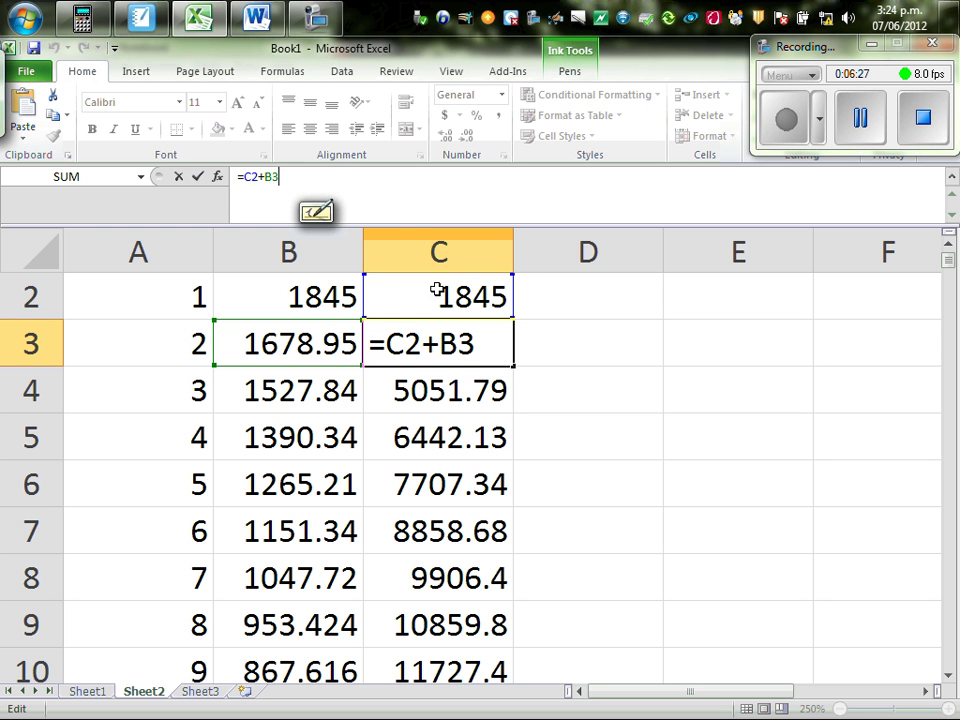
key(Return)
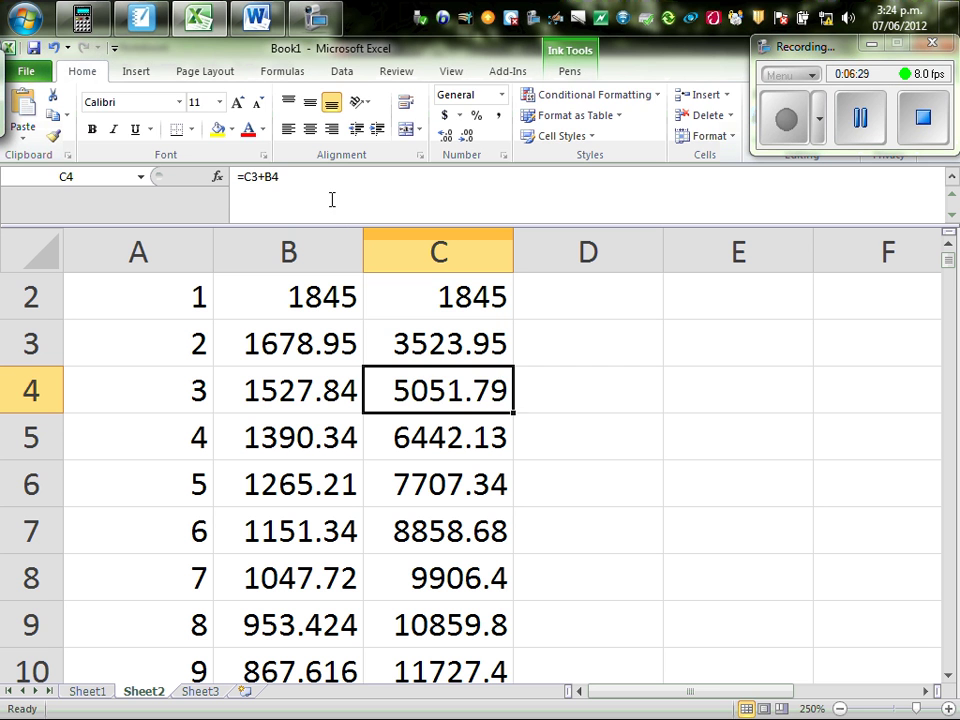
click(290, 180)
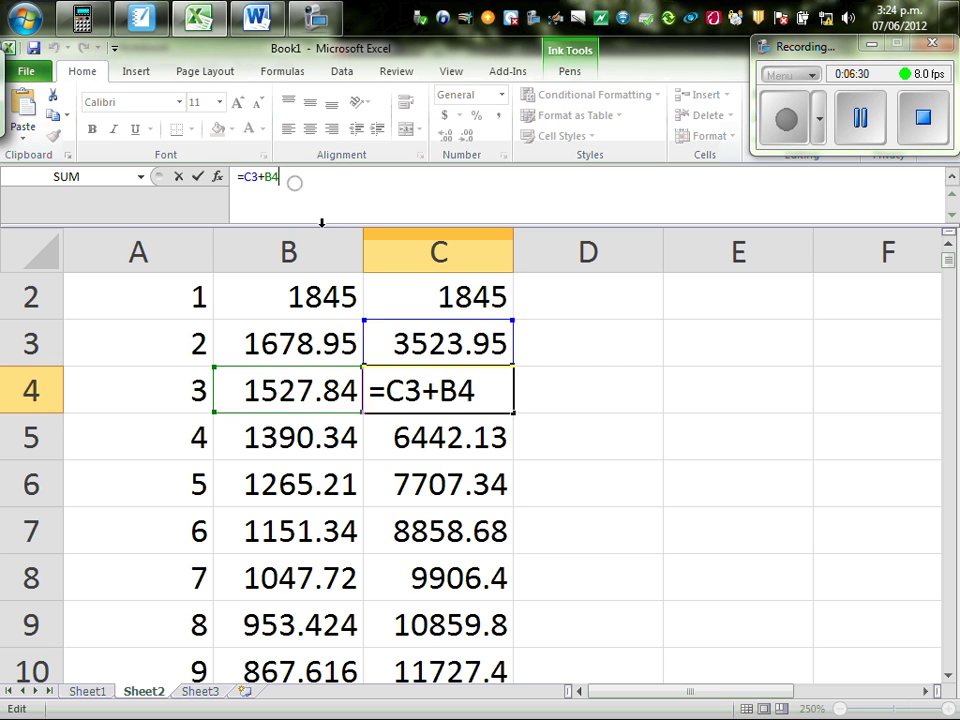
click(734, 461)
mouse_move(948, 256)
mouse_down()
mouse_move(930, 420)
mouse_move(947, 336)
mouse_up()
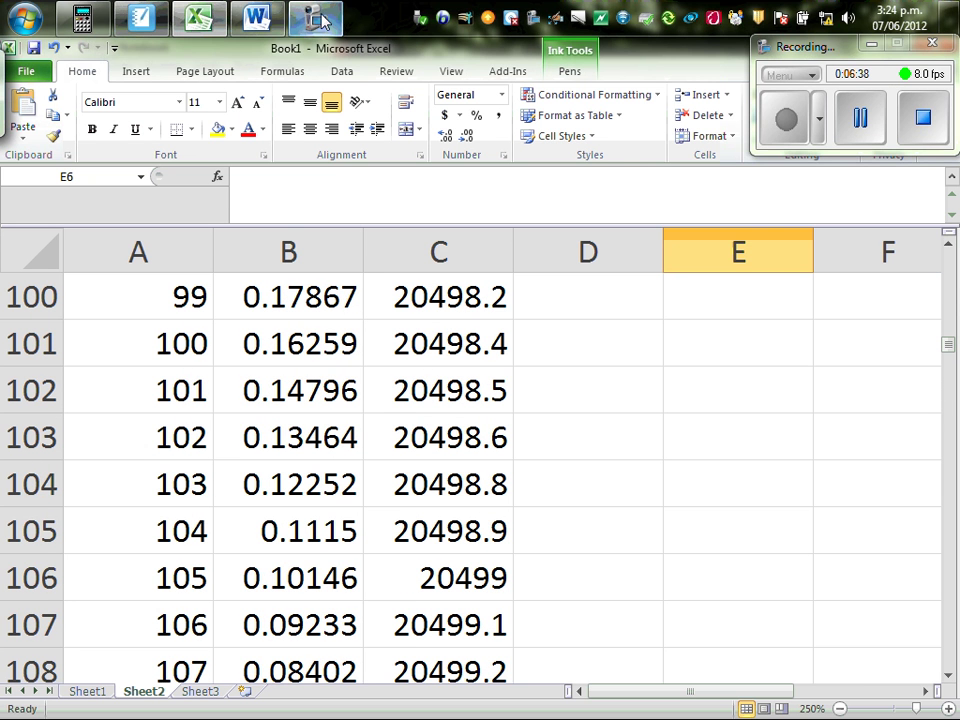